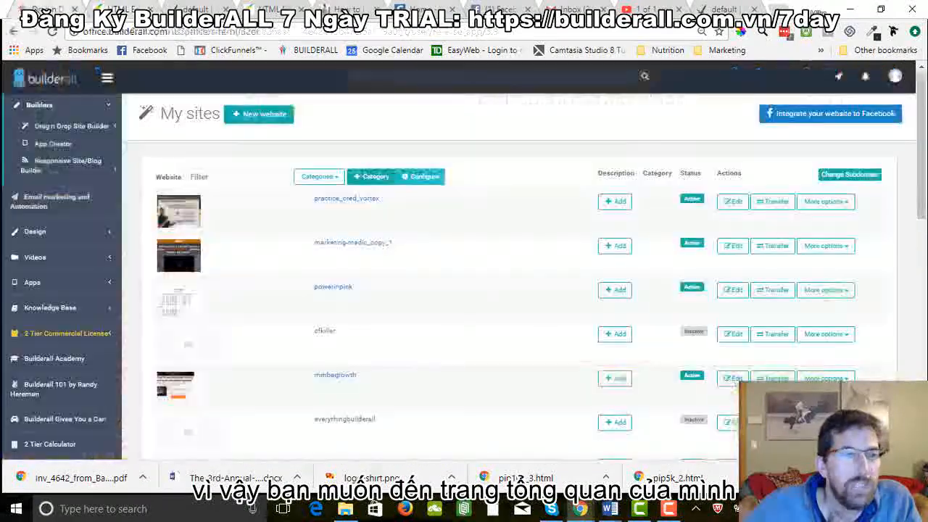
Open the email marketing lists and start creating a new subscriber list
click(48, 197)
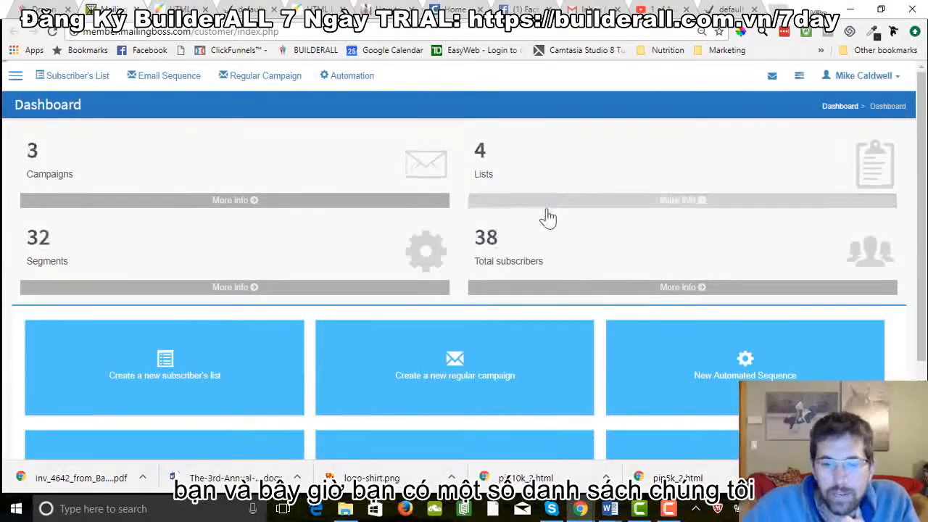
click(678, 209)
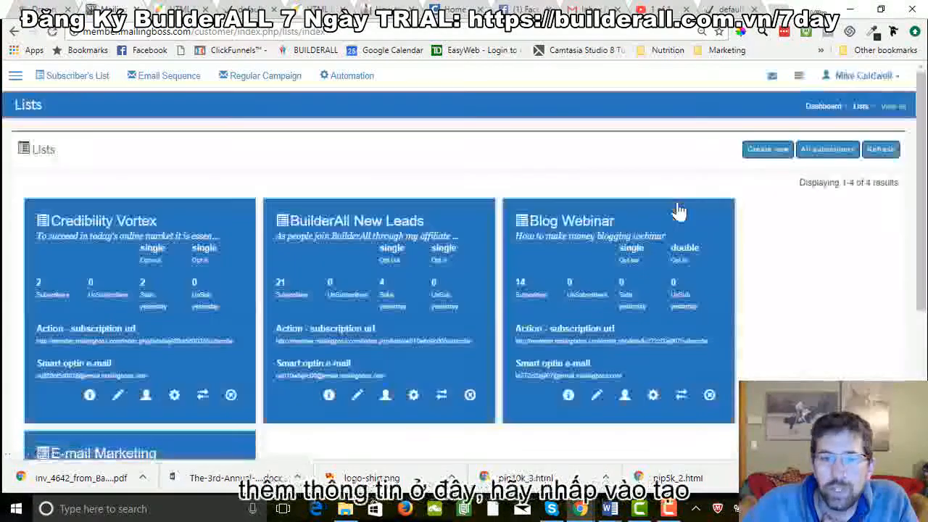
click(768, 151)
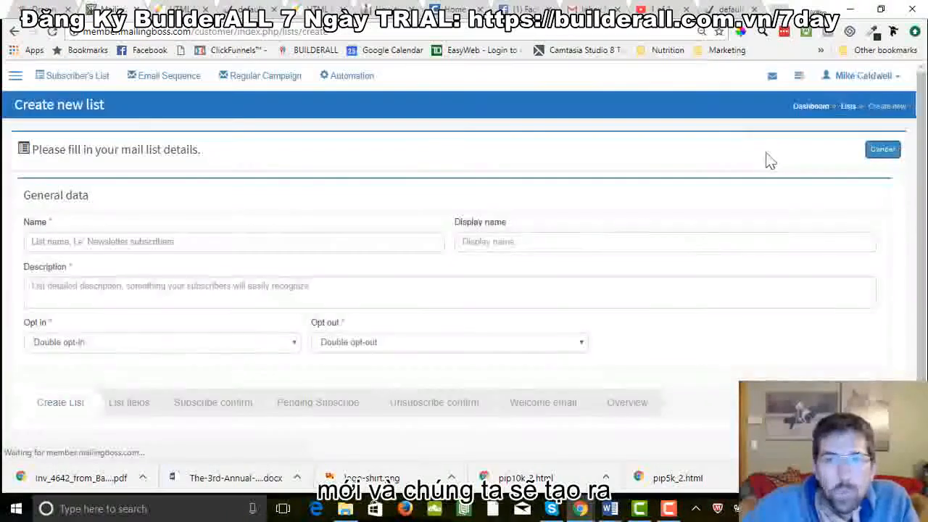
Name the new mailing list "Tutorial List"
click(72, 243)
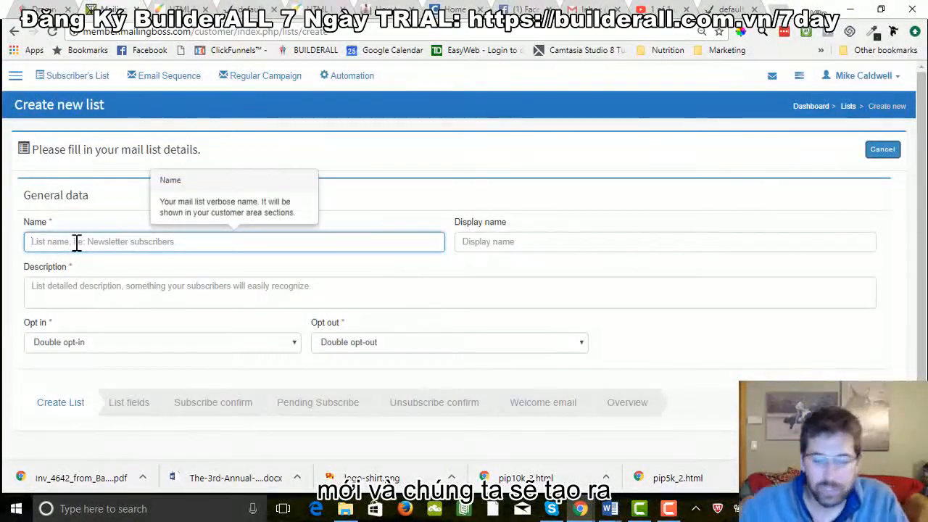
text(tuTORI)
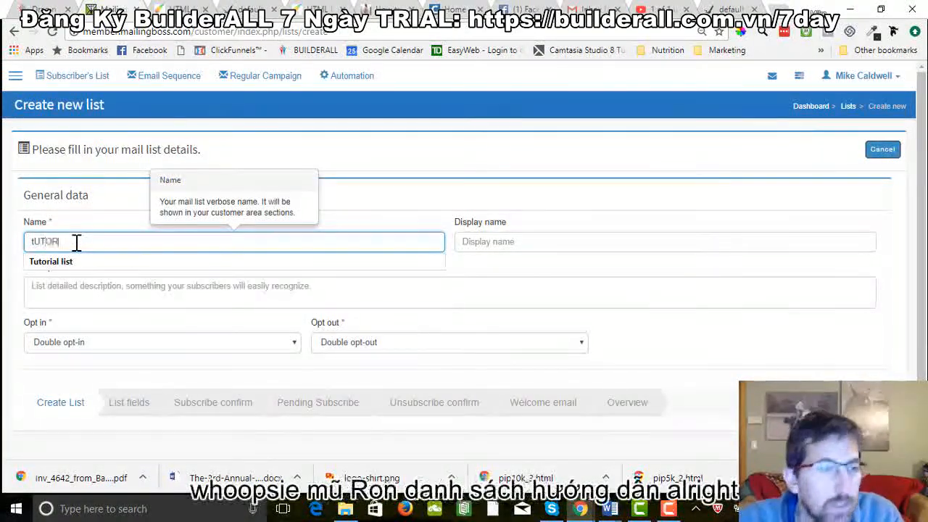
key(BackSpace)
key(BackSpace)
key(BackSpace)
key(BackSpace)
key(BackSpace)
key(BackSpace)
key(Caps_Lock)
text(T)
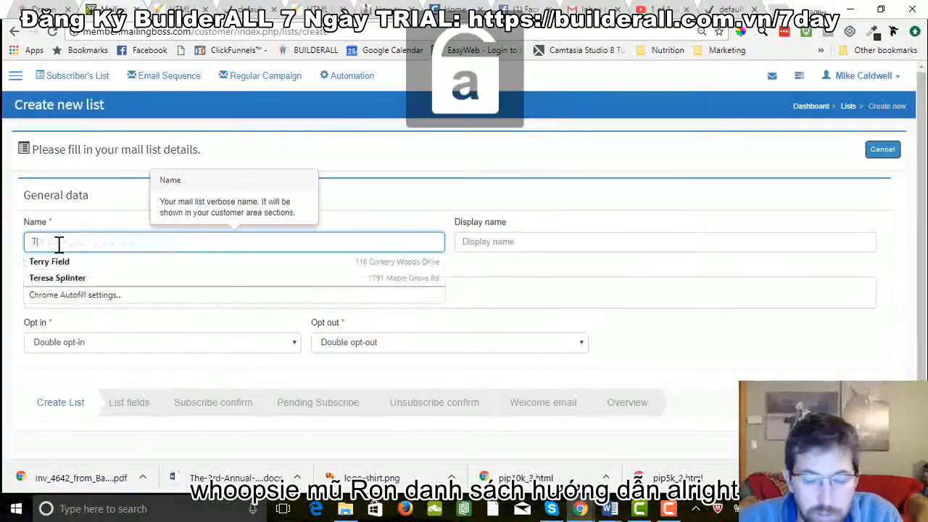
text(utorial L)
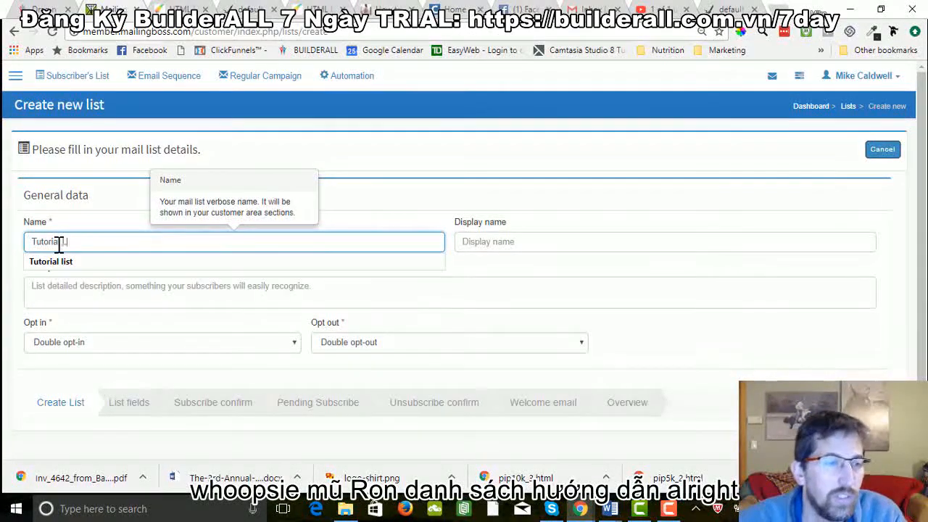
text(ist)
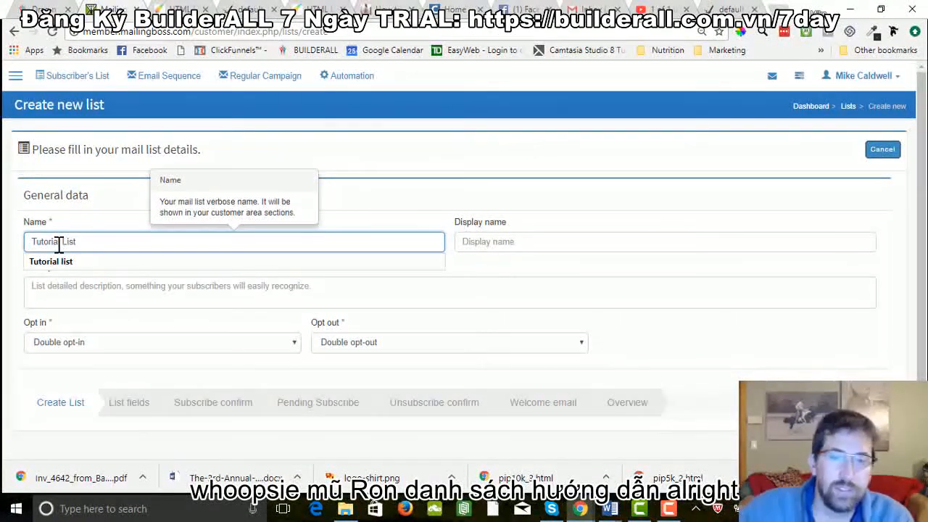
Set the list's display name to "Tutorial List" and its description to "explanation about the list"
click(469, 241)
text(T)
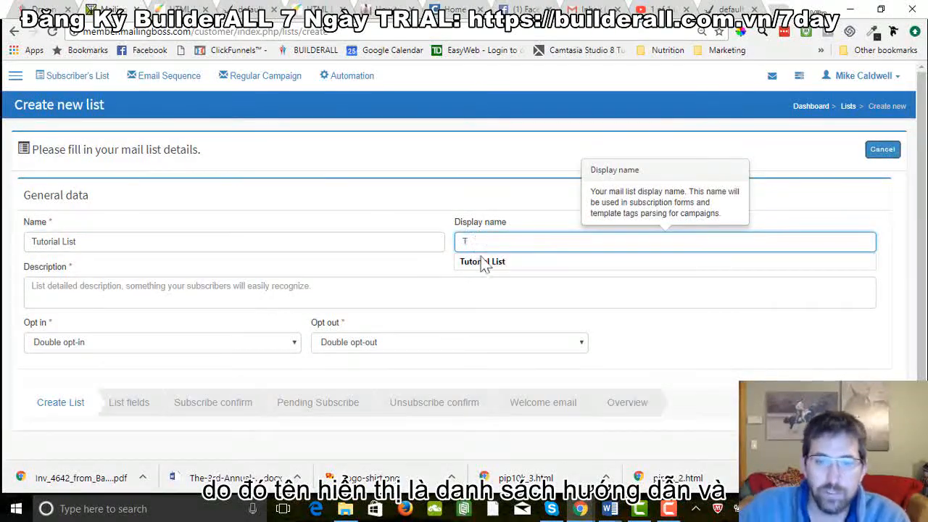
click(484, 262)
click(168, 290)
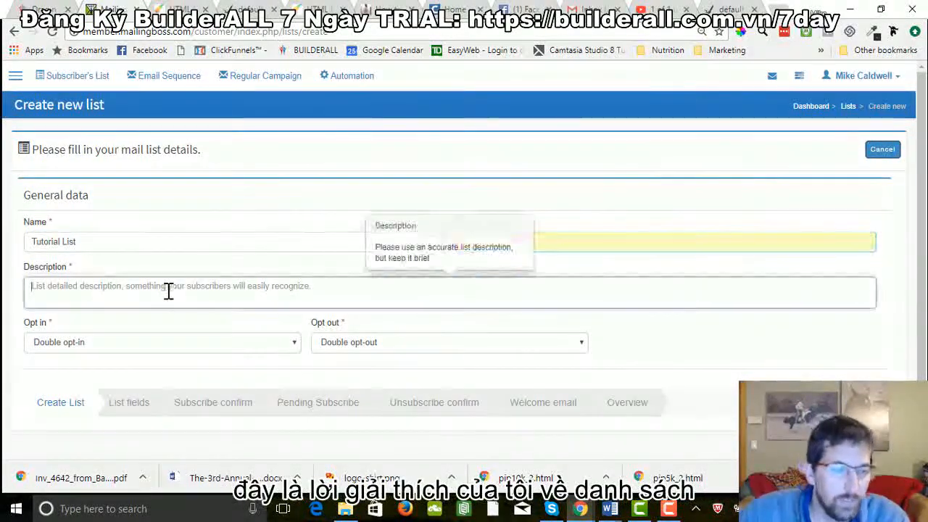
text(explan)
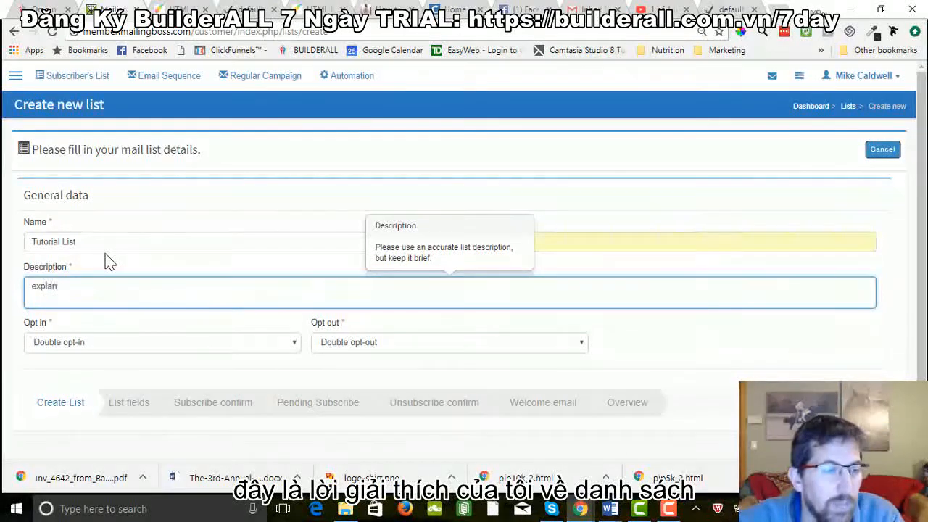
text(ation about the )
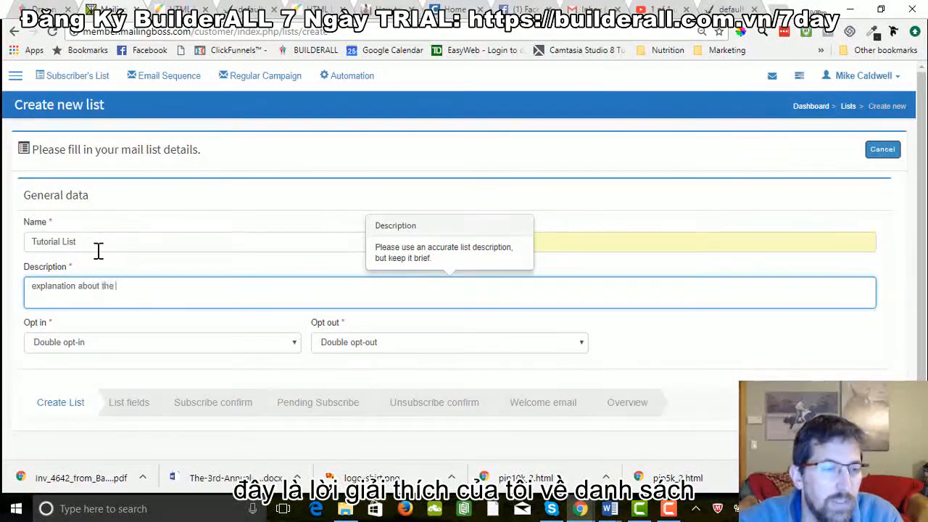
text(list)
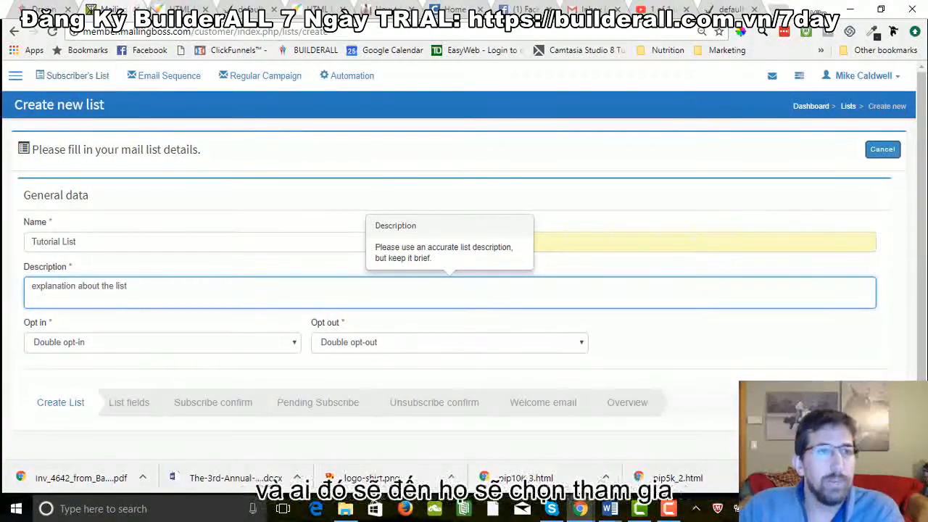
Check the landing page's sign-up form, then set the new list's opt-in type to Single opt-in
click(175, 10)
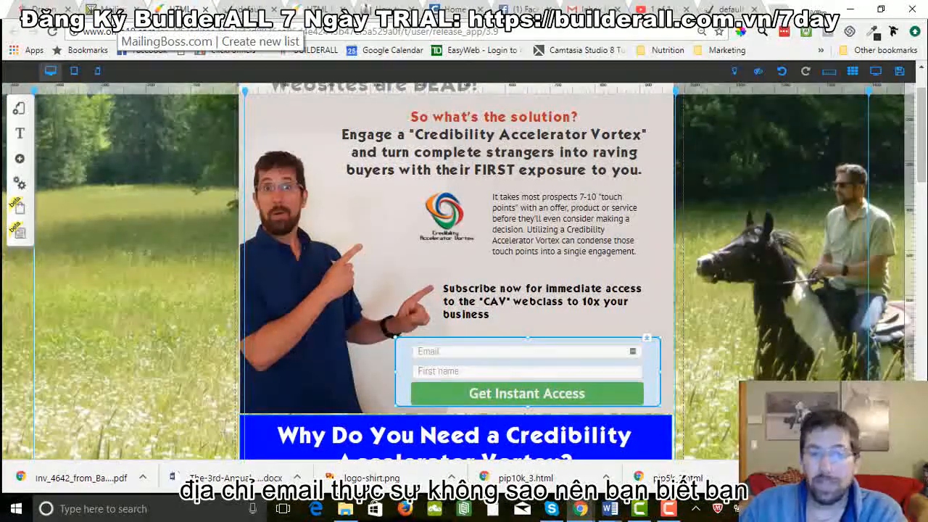
click(112, 9)
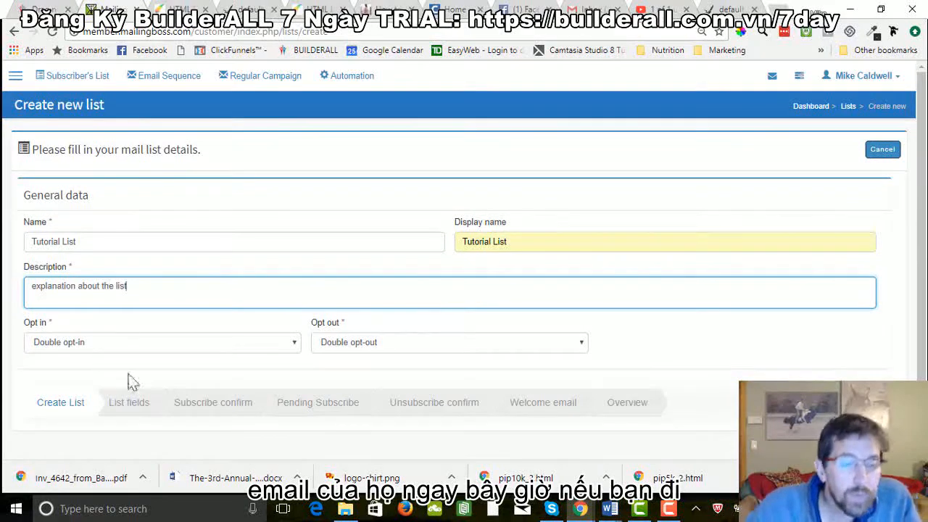
click(293, 343)
click(276, 388)
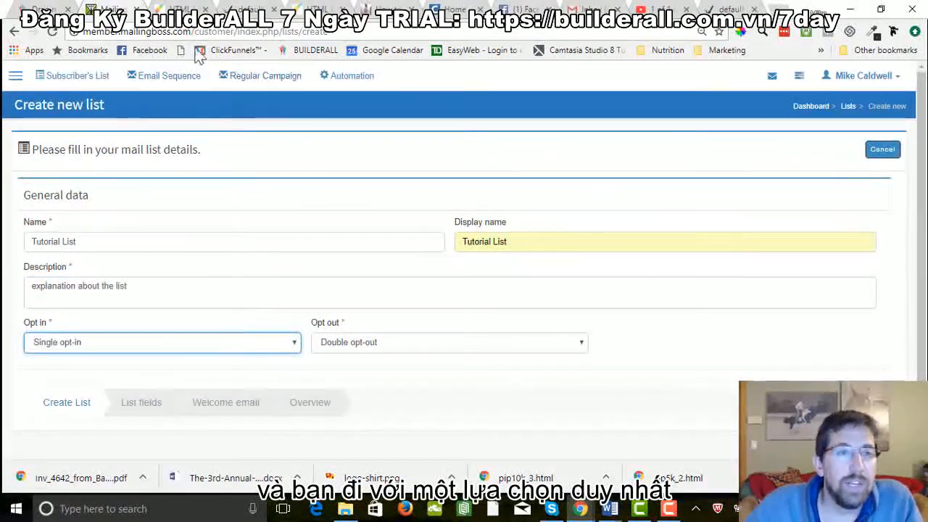
Review the landing page's email and first name sign-up form against the new list's opt-in setting
click(174, 10)
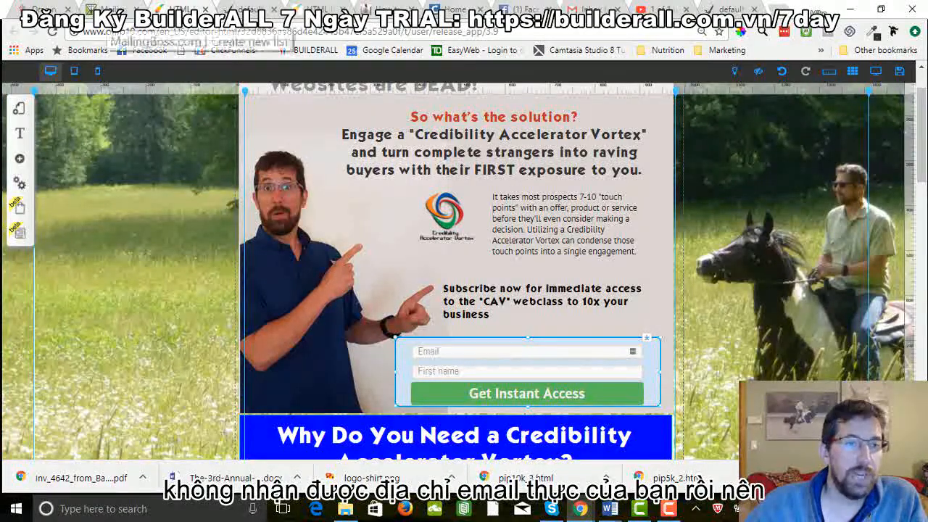
click(113, 10)
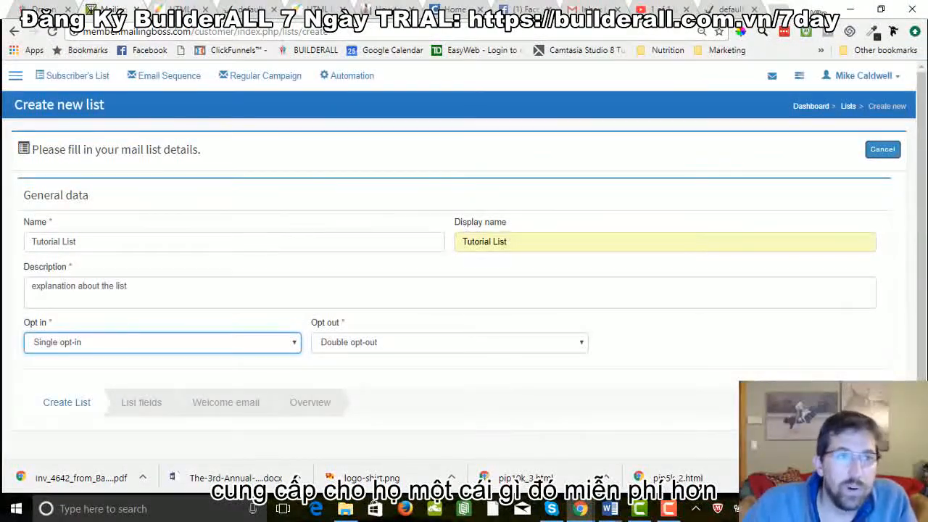
click(178, 10)
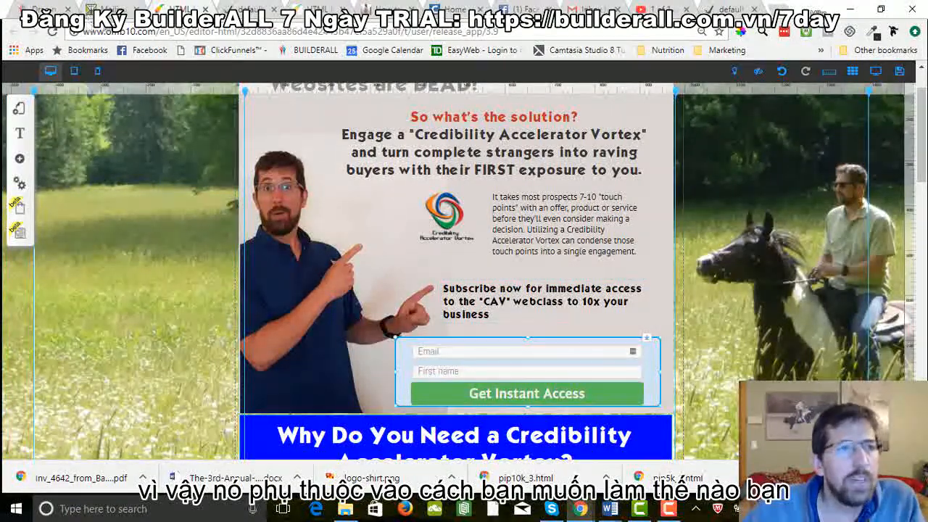
click(109, 10)
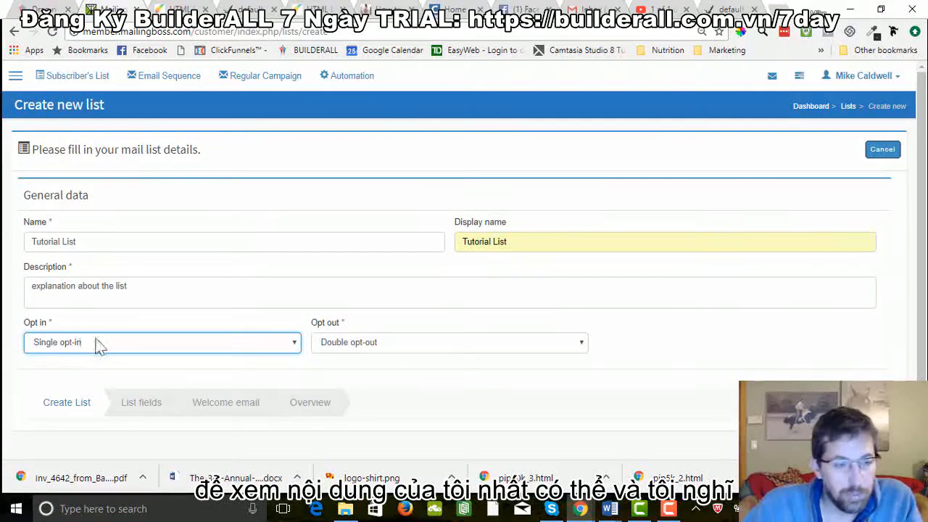
Set the list's opt-out type to Single opt-out and save the list details
click(583, 346)
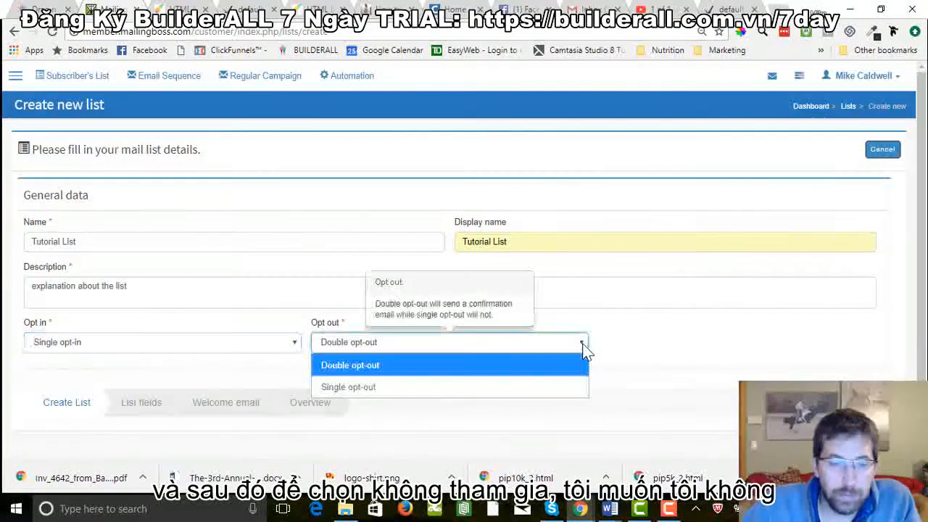
click(369, 389)
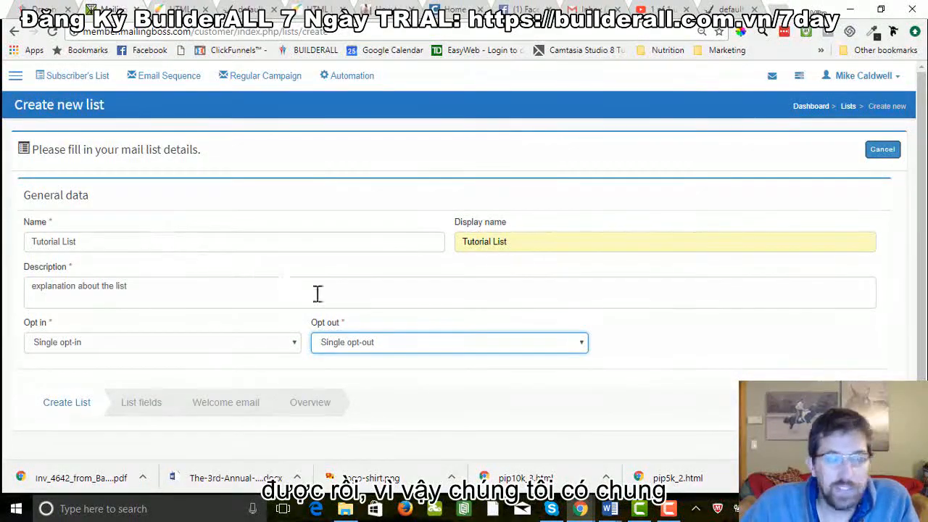
click(848, 403)
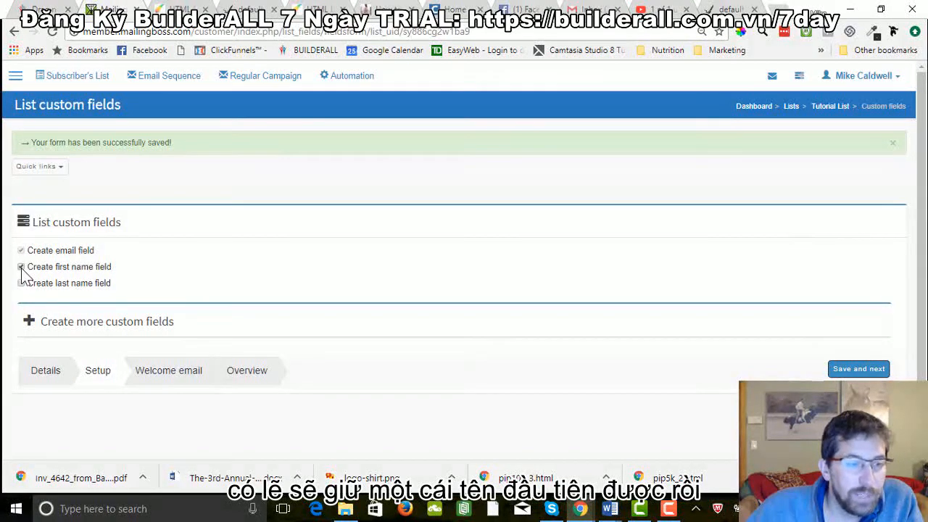
Add a custom text field to the list with the label "Phone" and the tag PHONE
click(29, 323)
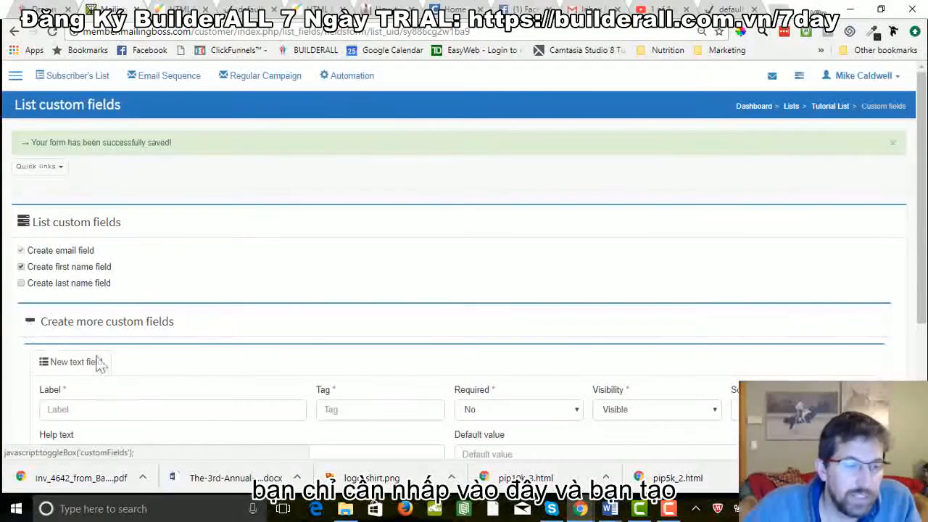
scroll(145, 373, down, 1)
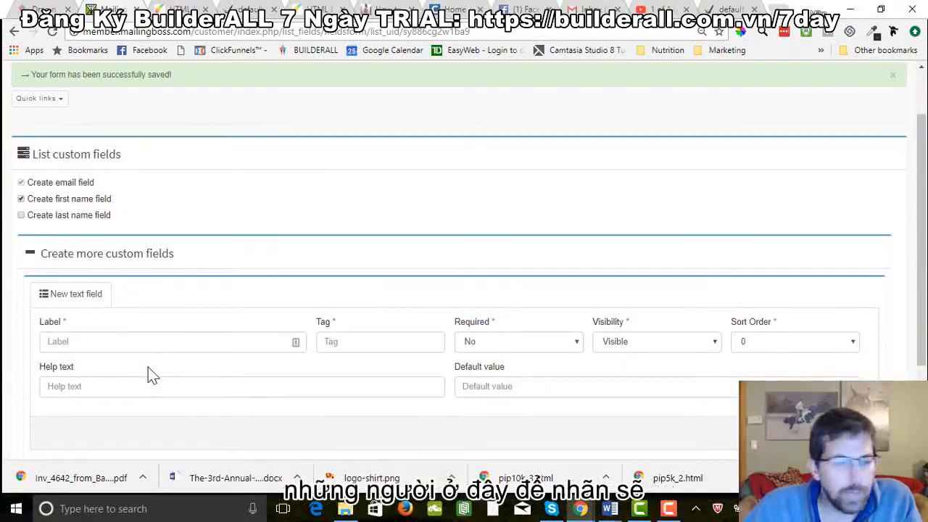
click(78, 343)
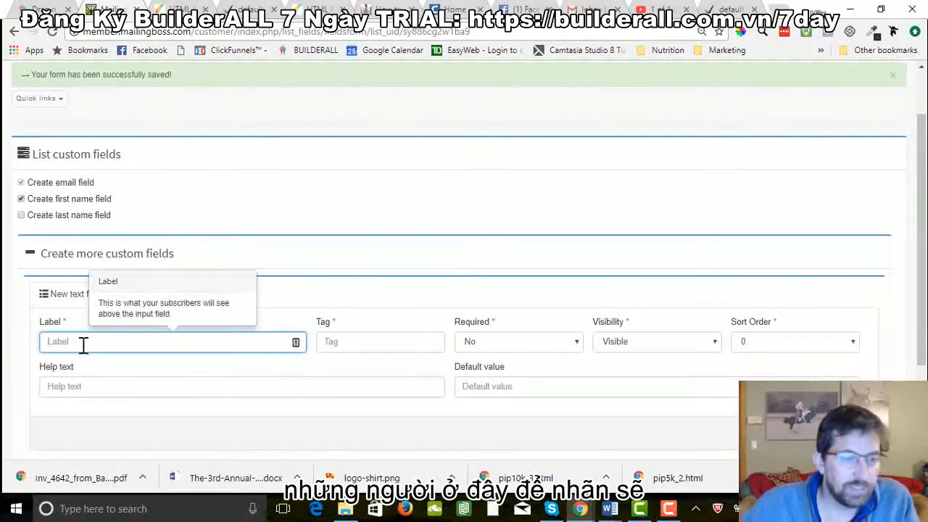
text(Phone)
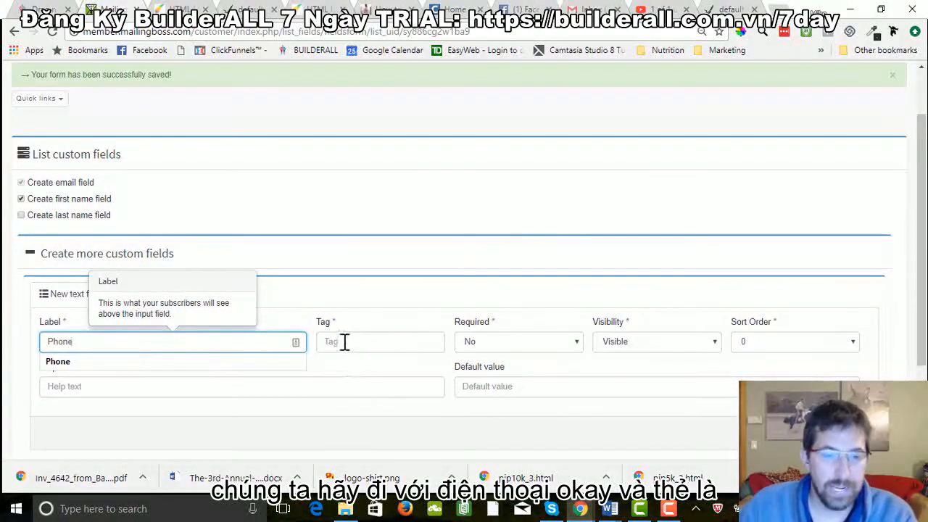
click(345, 341)
text(P)
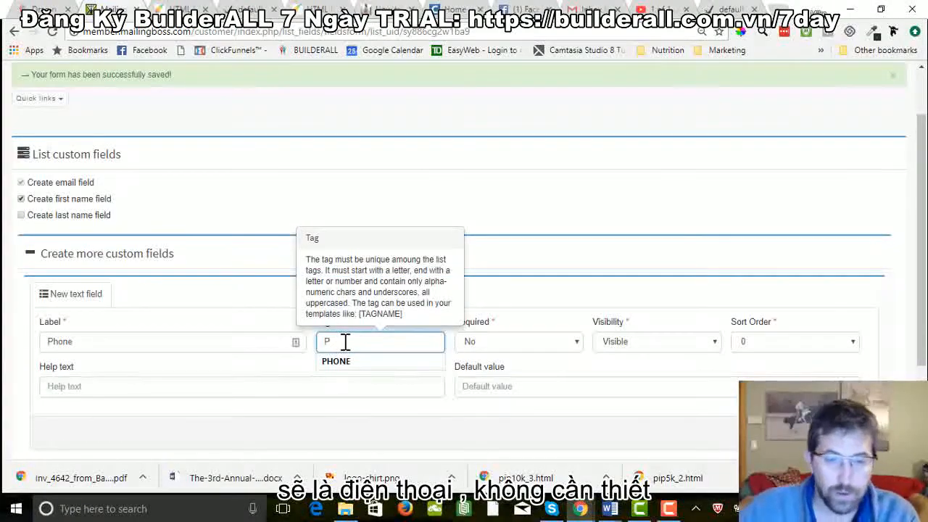
click(335, 361)
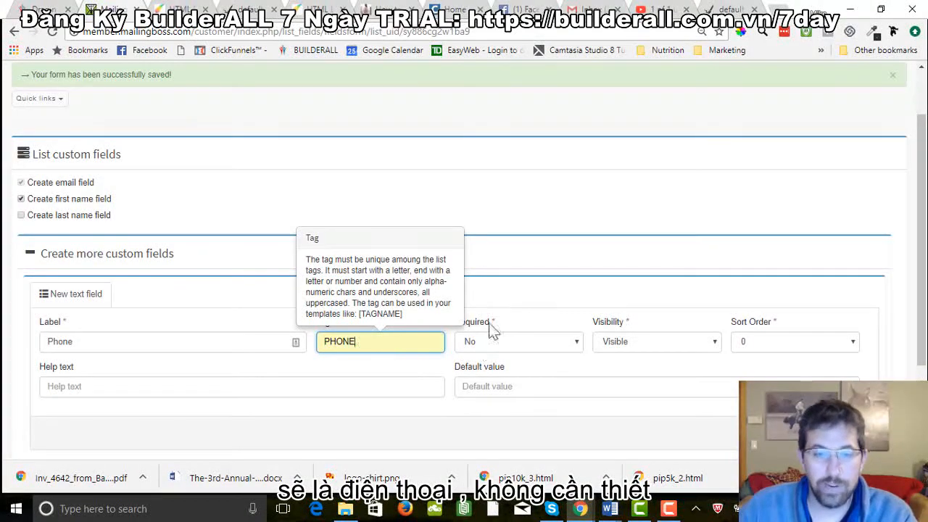
click(523, 294)
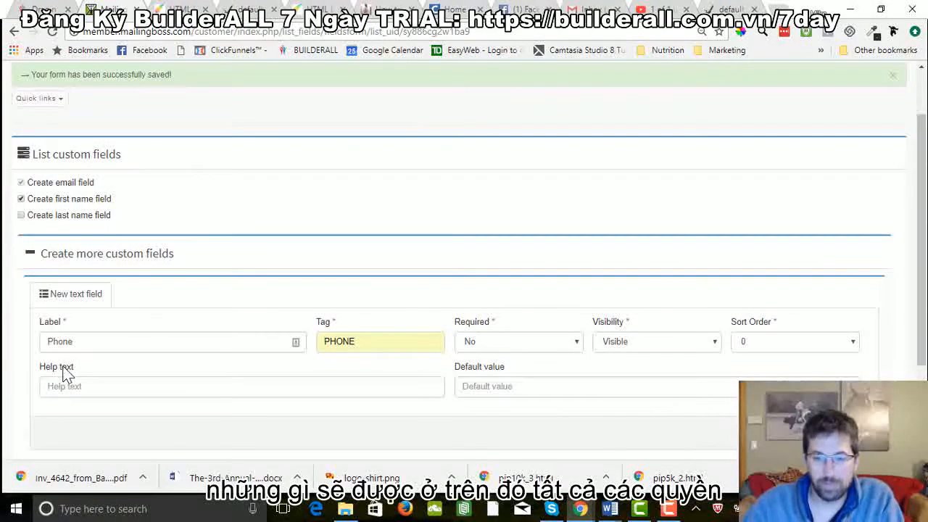
scroll(144, 392, down, 1)
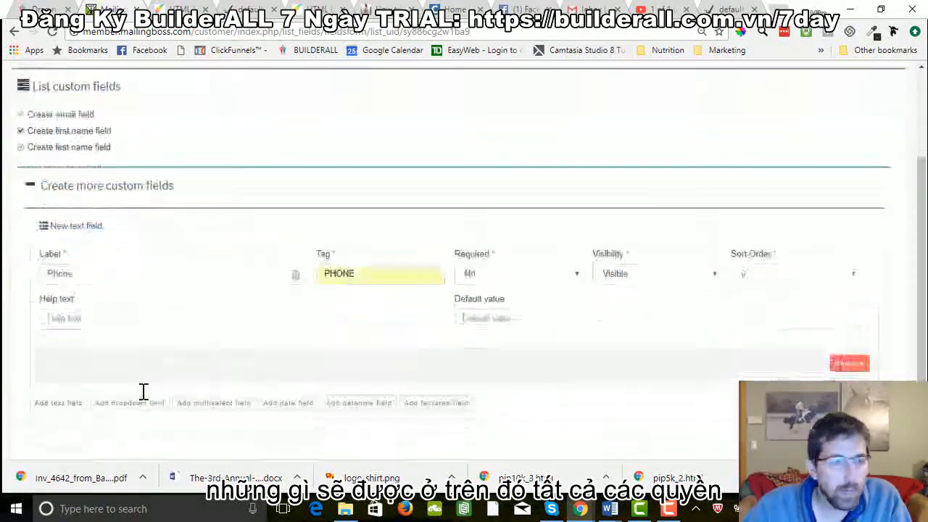
scroll(141, 395, down, 1)
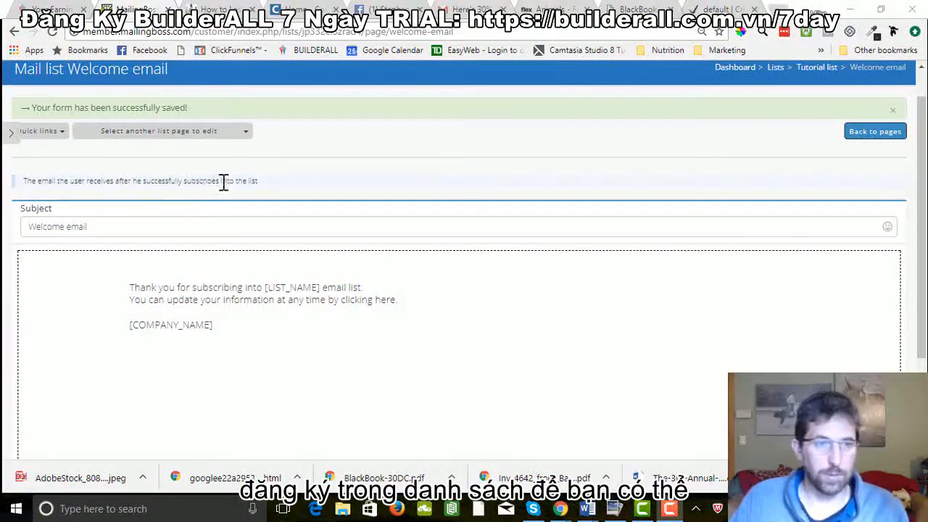
Replace the welcome email's subject with "My offer to help you with your business"
drag(87, 227, 36, 228)
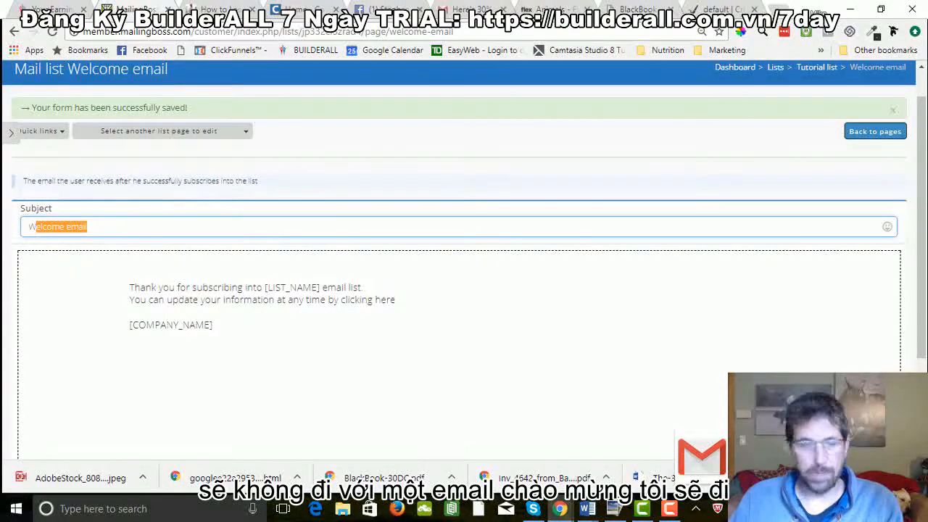
drag(92, 232, 15, 225)
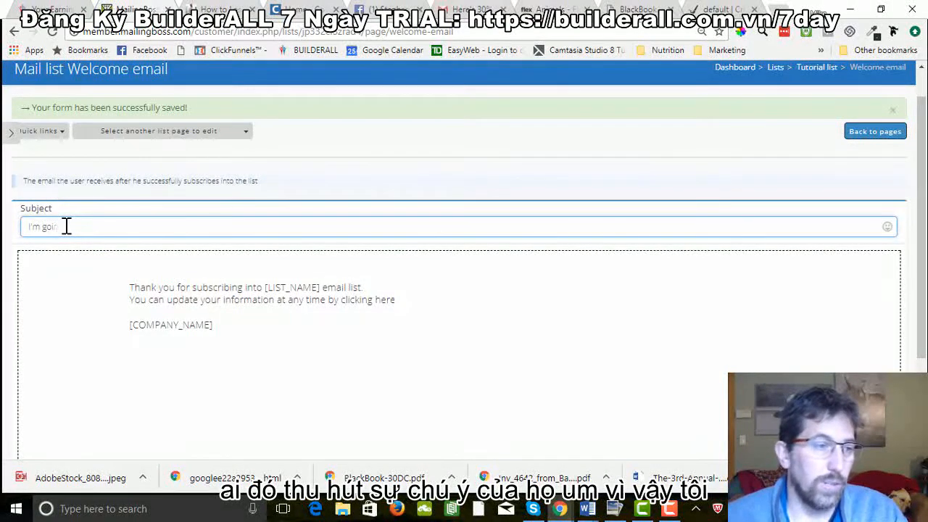
key(BackSpace)
key(BackSpace)
key(BackSpace)
key(BackSpace)
key(BackSpace)
key(BackSpace)
key(BackSpace)
text(My)
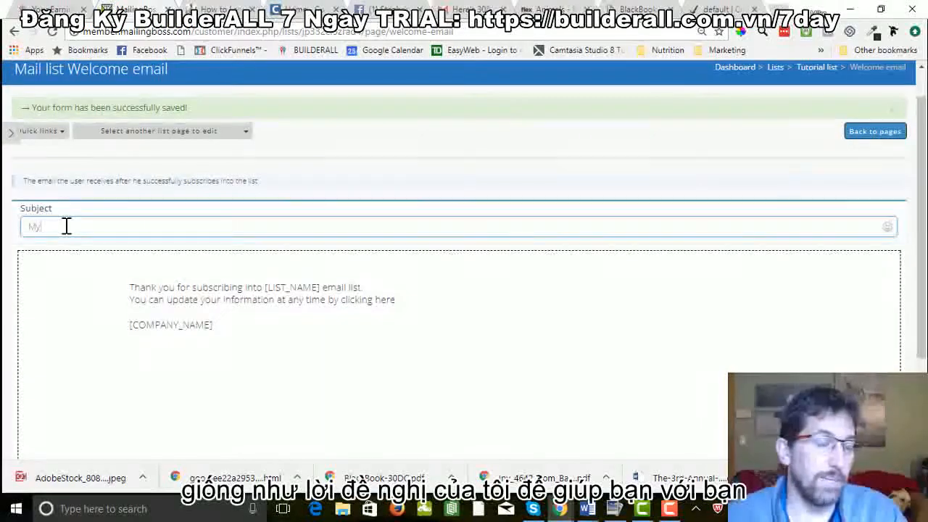
text( offer to help)
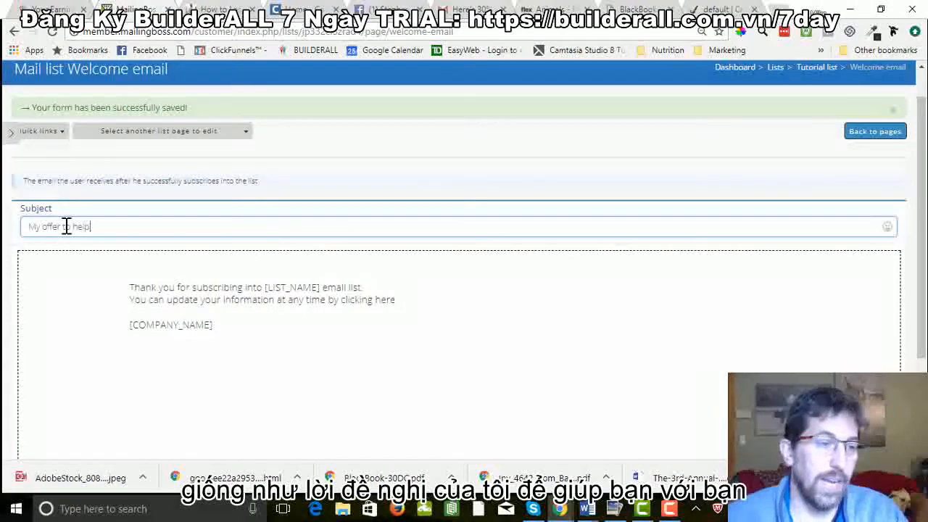
text( you wih)
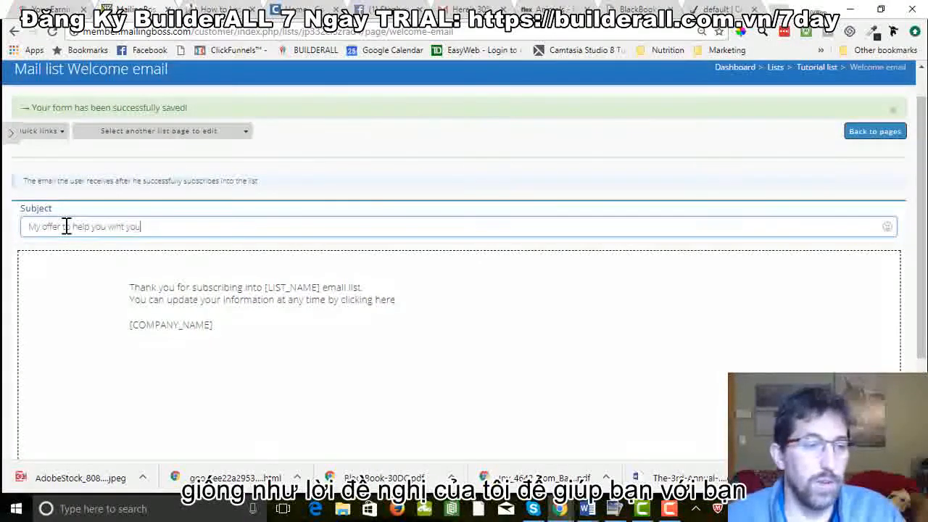
key(BackSpace)
text(th your)
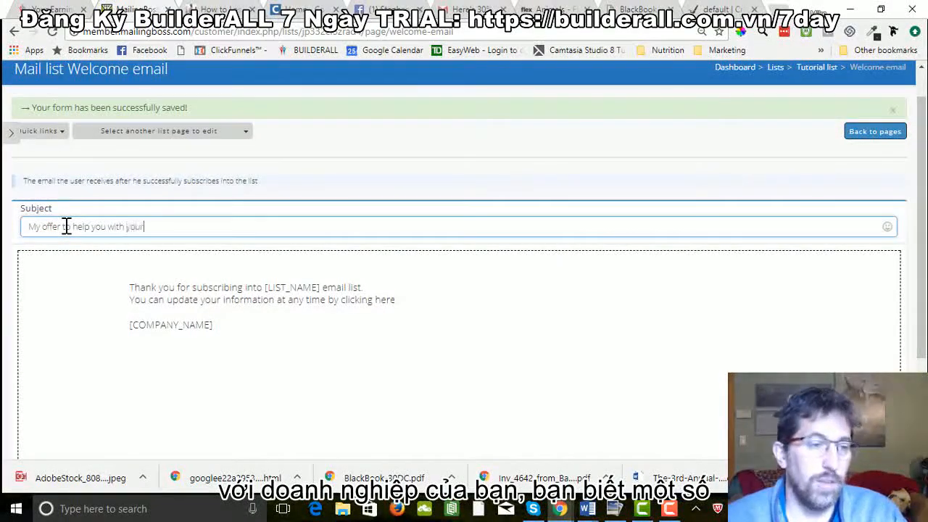
text( business)
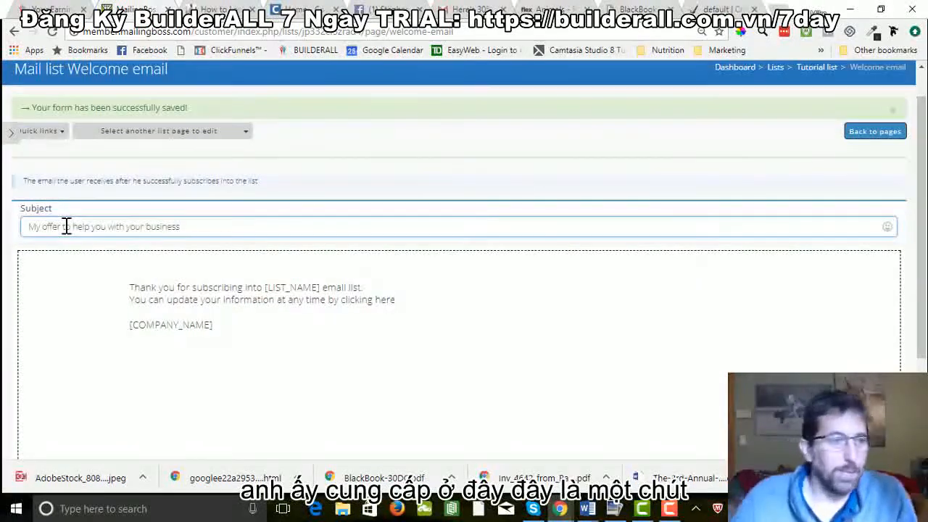
Add the Snippet 11 headline block to the welcome email and place it above the thank-you text
click(11, 131)
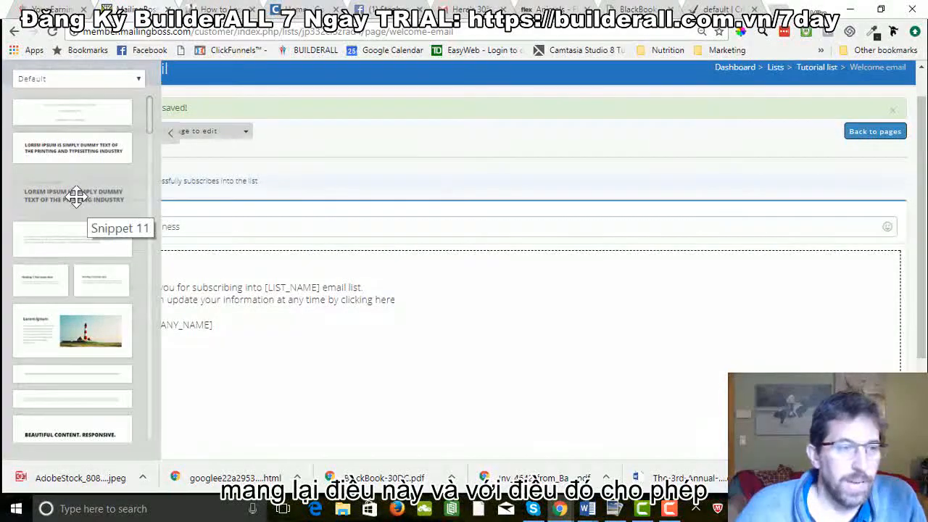
drag(76, 195, 439, 286)
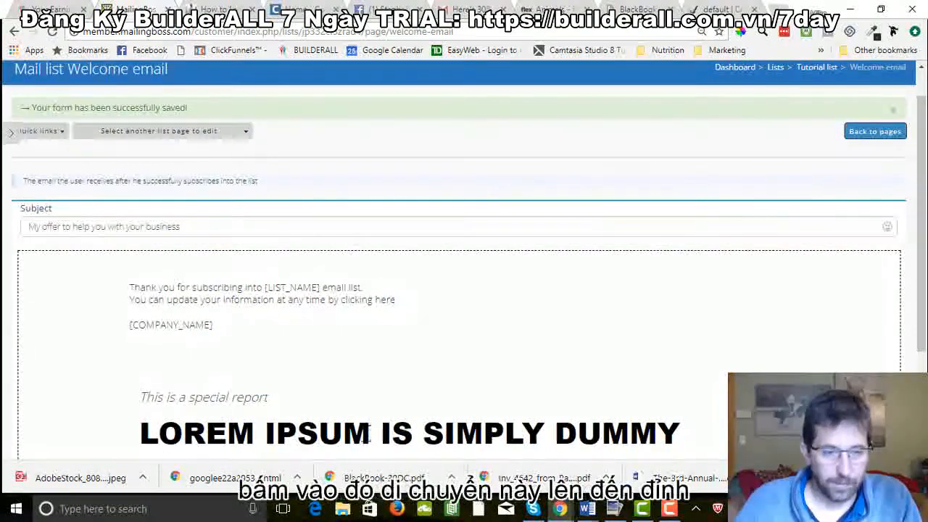
mouse_move(82, 411)
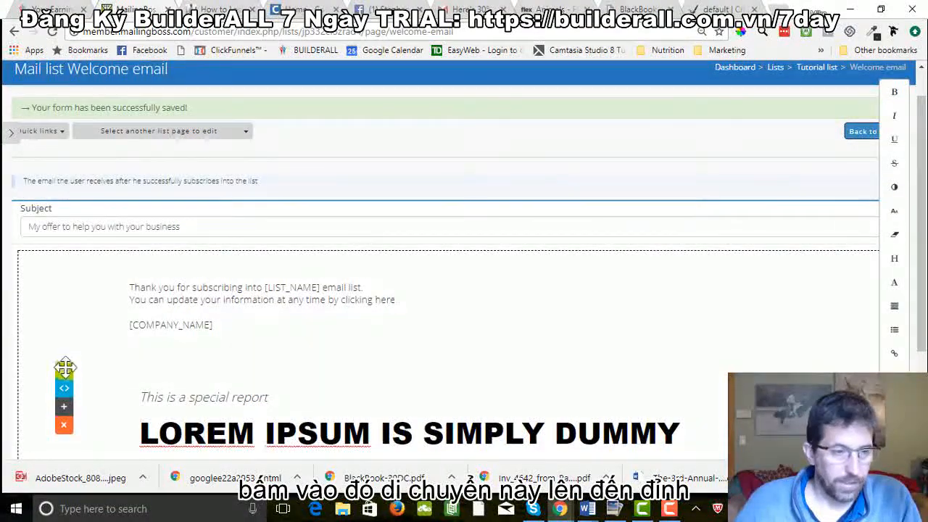
drag(64, 370, 63, 255)
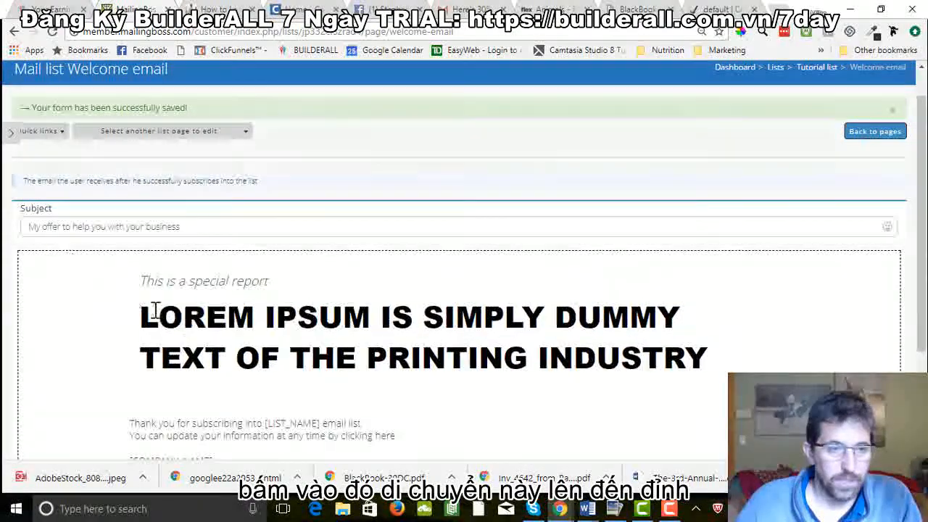
Delete the italic line "This is a special report" above the headline, including its empty line
click(270, 281)
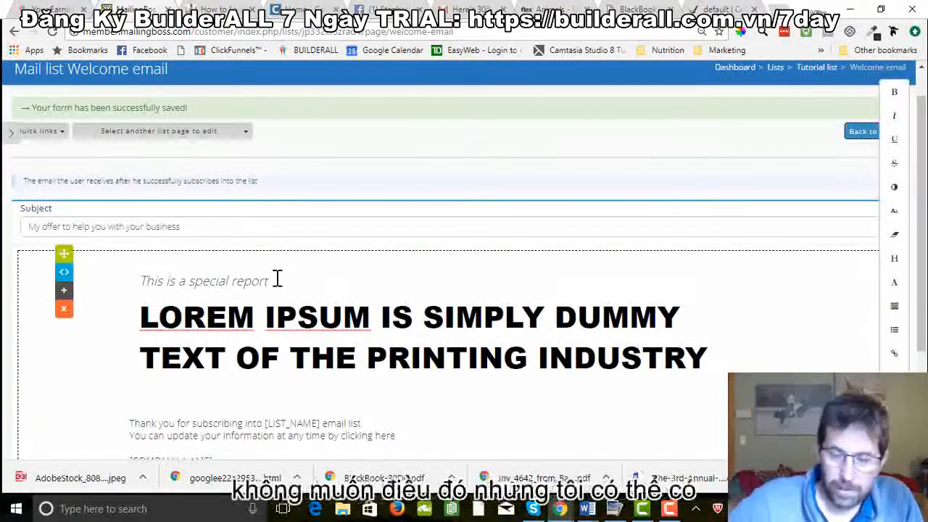
key(BackSpace)
key(BackSpace)
key(BackSpace)
key(BackSpace)
key(BackSpace)
key(BackSpace)
key(BackSpace)
key(BackSpace)
key(BackSpace)
key(BackSpace)
key(BackSpace)
key(BackSpace)
key(BackSpace)
key(BackSpace)
key(BackSpace)
key(BackSpace)
key(BackSpace)
key(BackSpace)
key(BackSpace)
key(BackSpace)
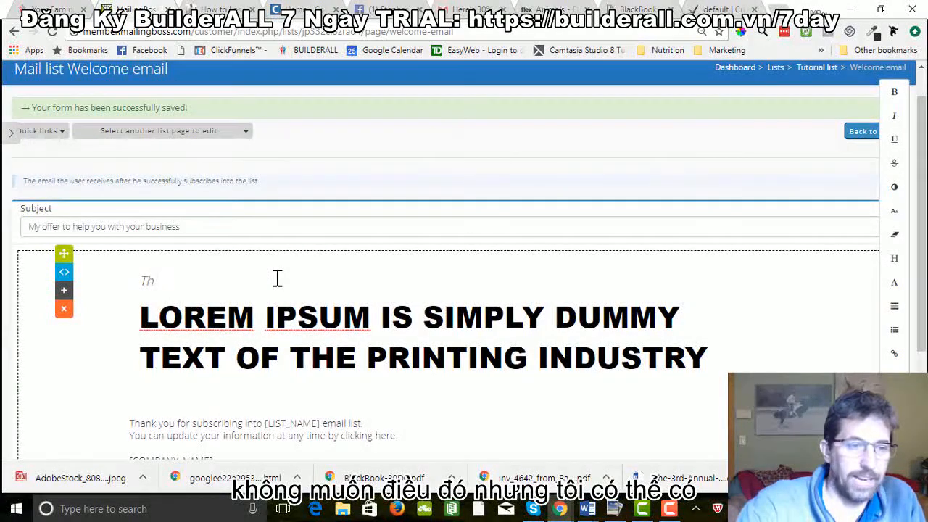
key(BackSpace)
key(BackSpace)
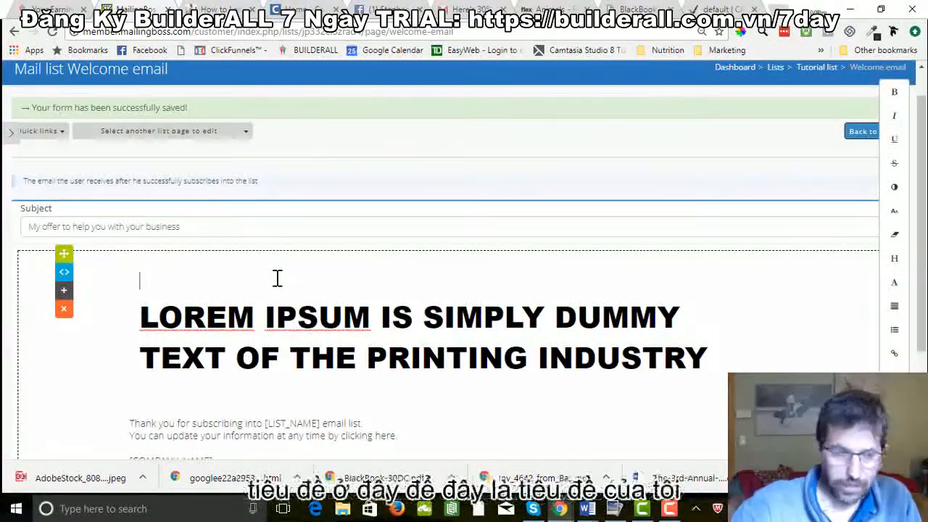
key(BackSpace)
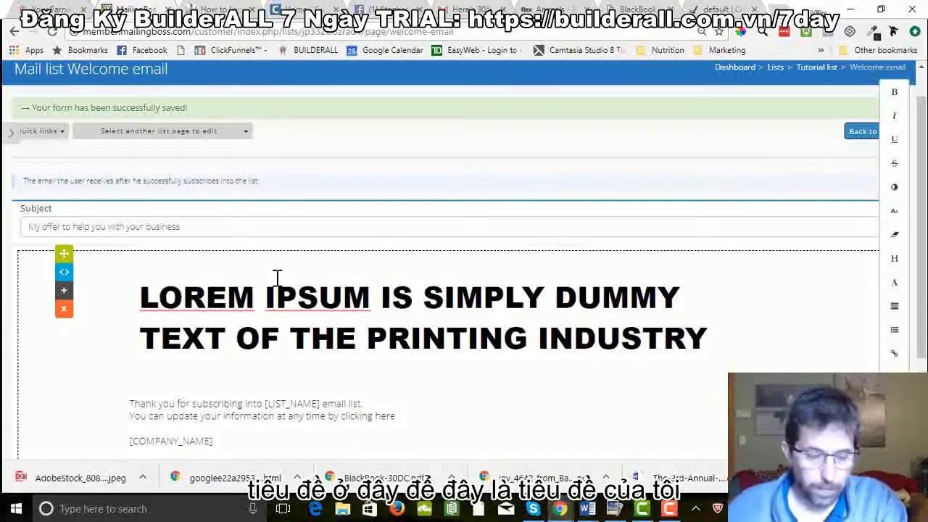
Replace the placeholder headline text with "THIS IS MY HEADLINE"
key(ctrl+a)
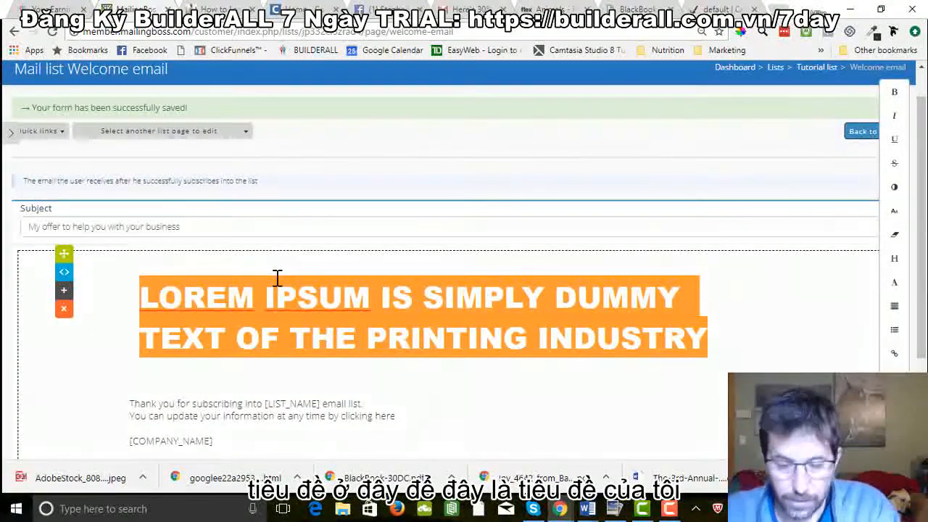
text(THJ)
key(BackSpace)
text(I)
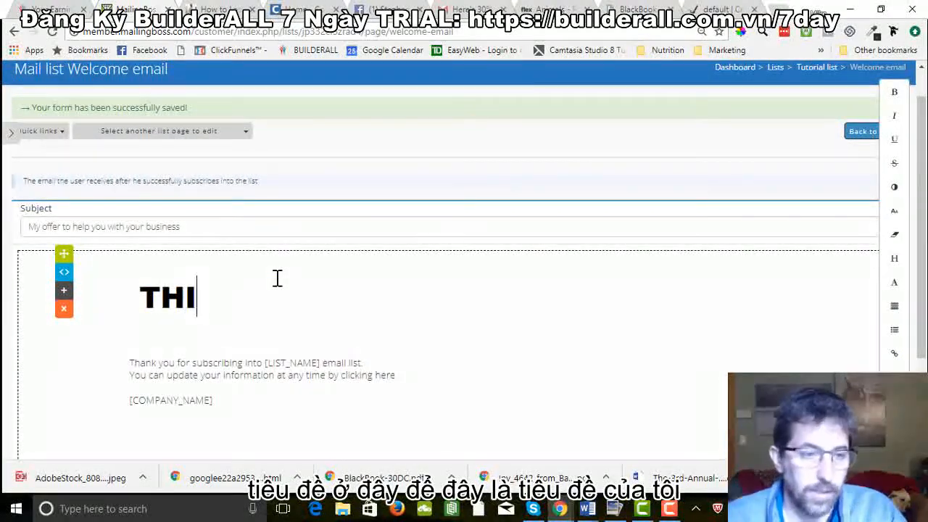
text(S IS MY H)
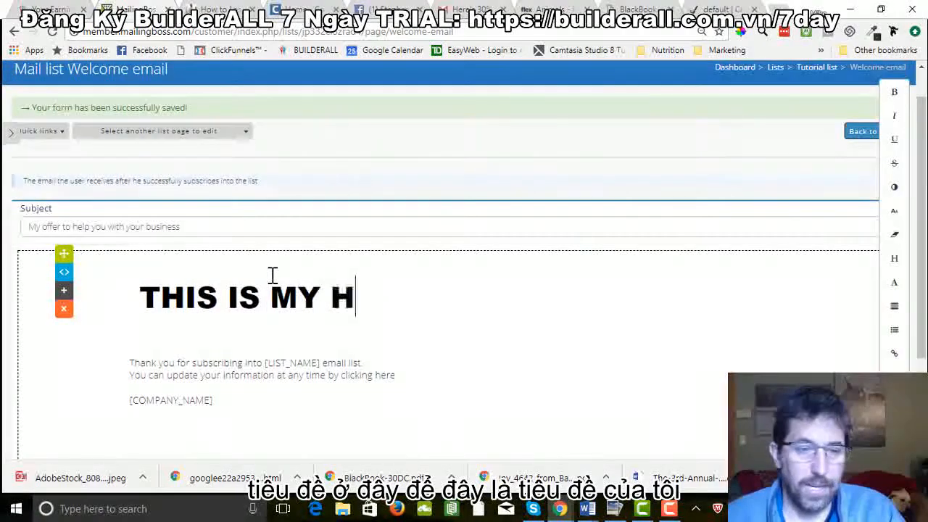
text(EADL)
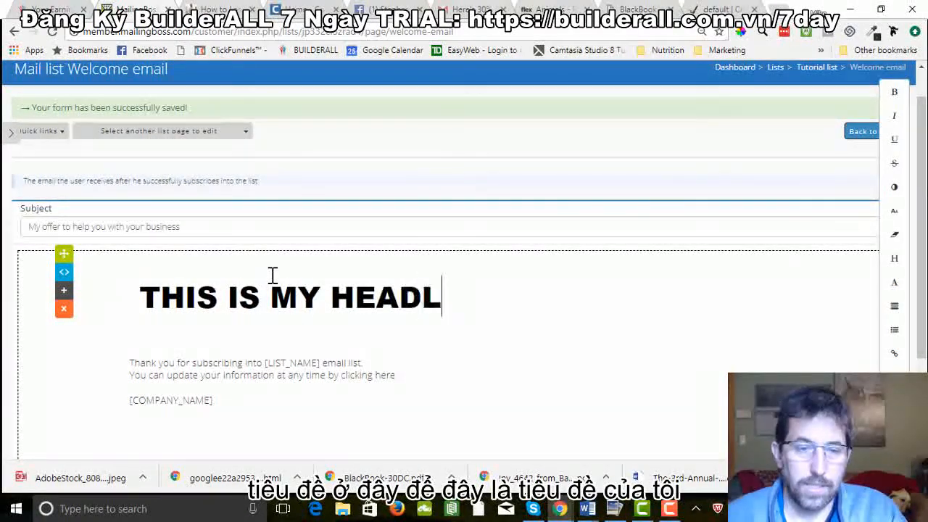
text(INE)
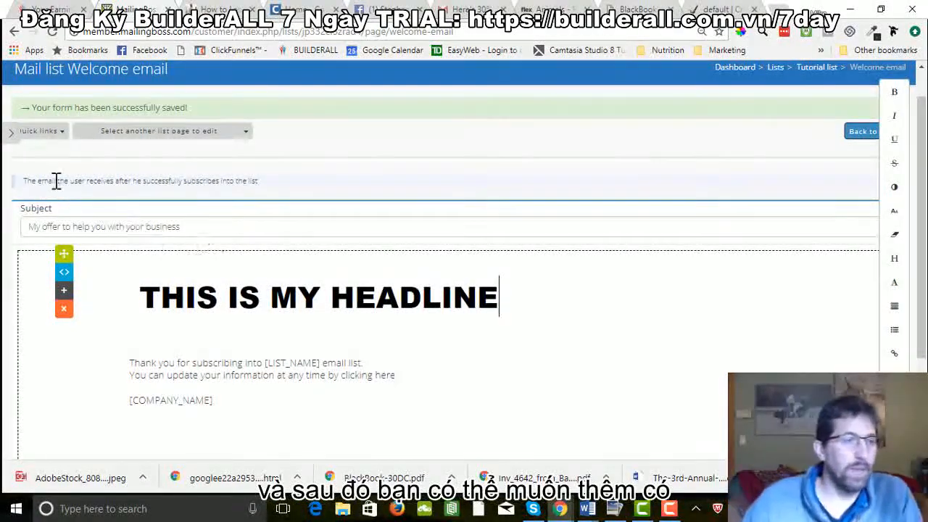
Add the Snippet 21 picture-and-text block to the email and place it directly below the headline
click(11, 131)
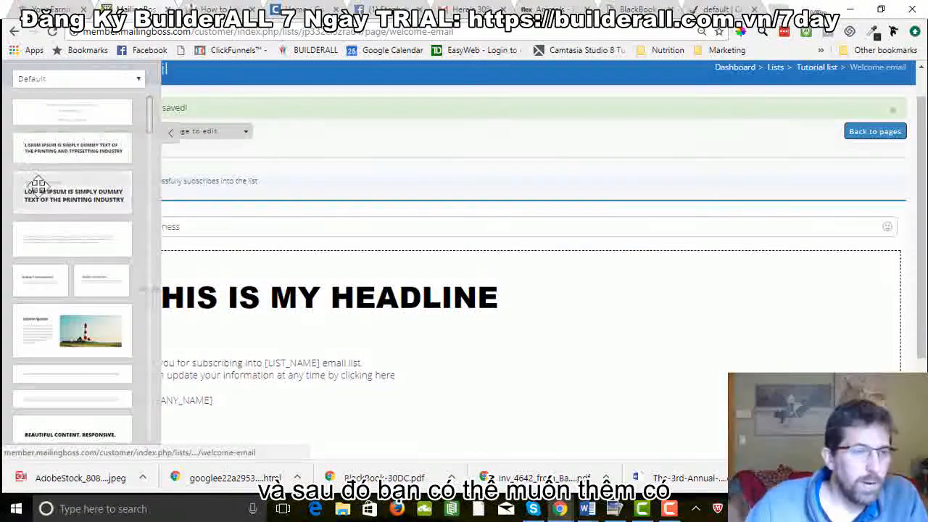
scroll(102, 261, down, 3)
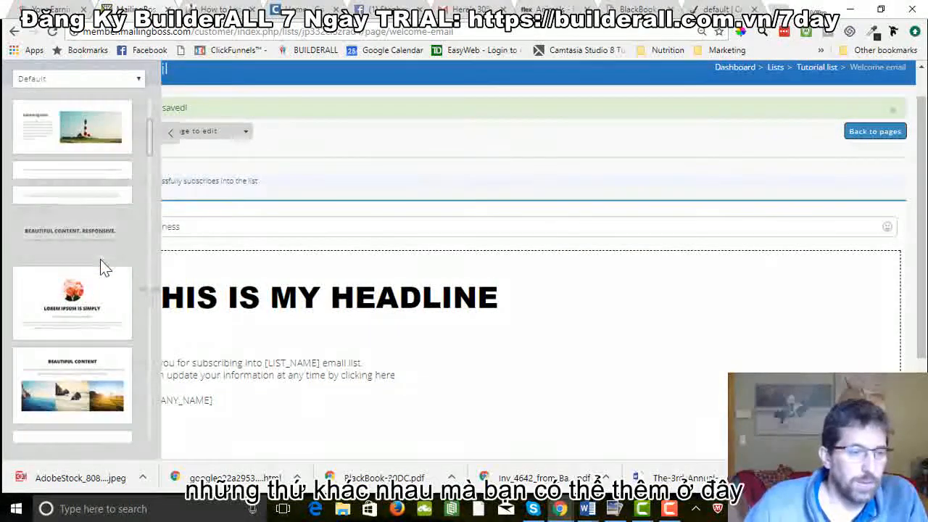
scroll(102, 261, down, 2)
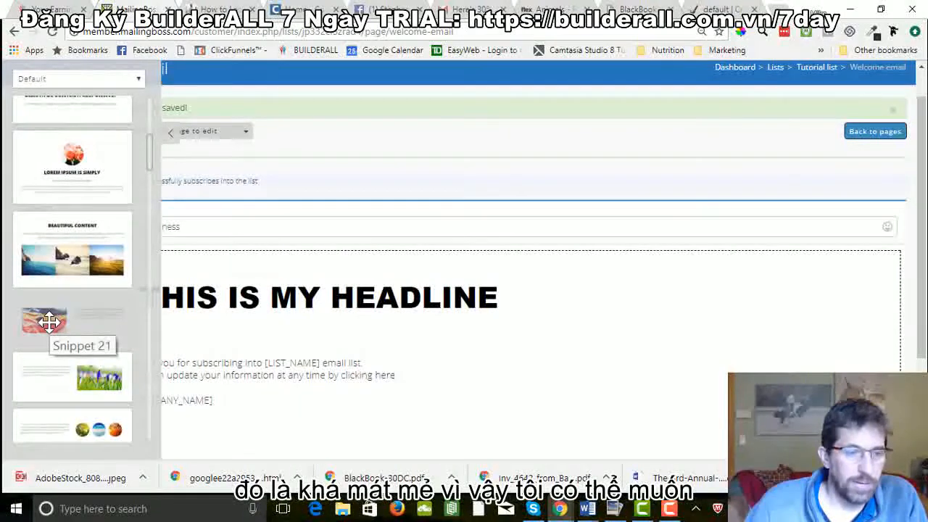
drag(47, 321, 280, 332)
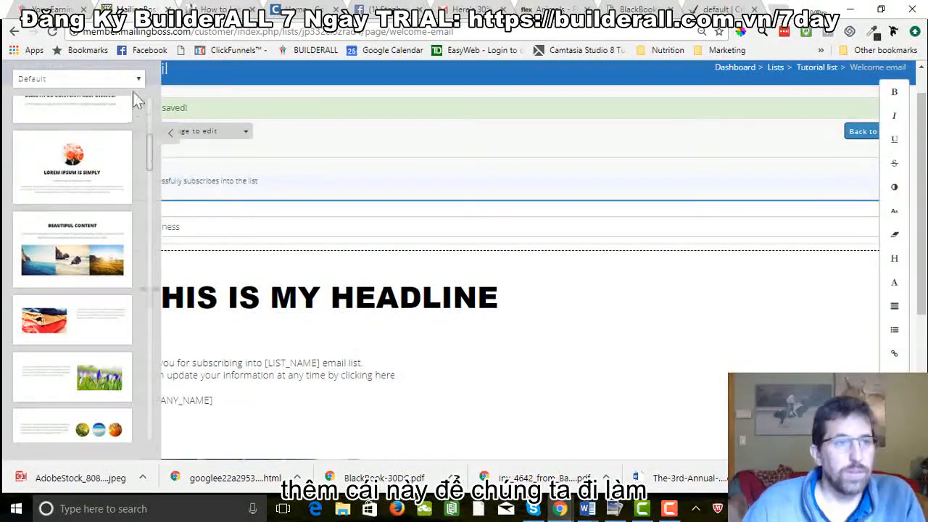
click(170, 132)
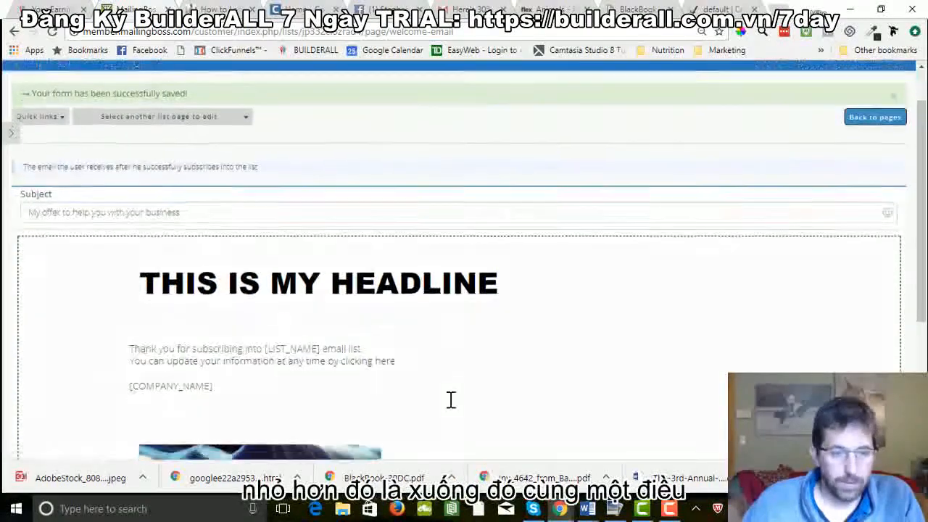
scroll(451, 400, down, 2)
drag(462, 397, 284, 368)
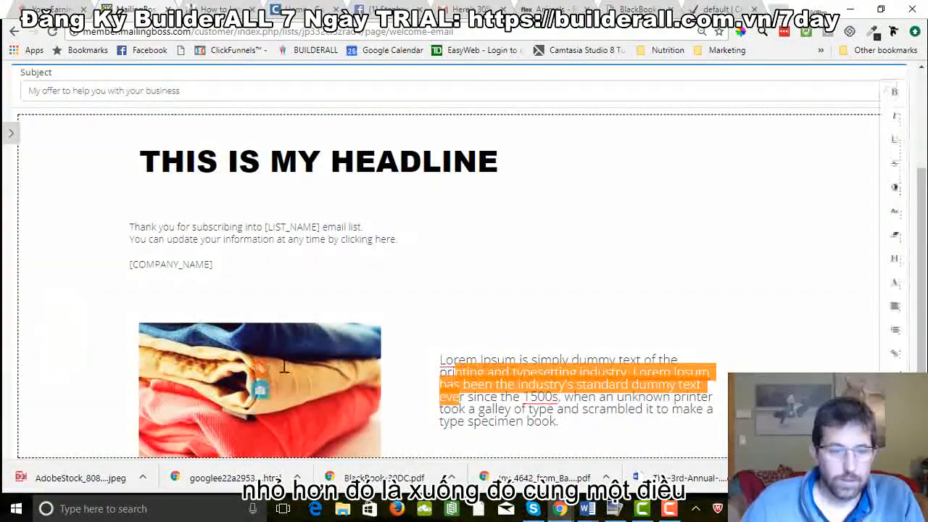
drag(65, 306, 64, 193)
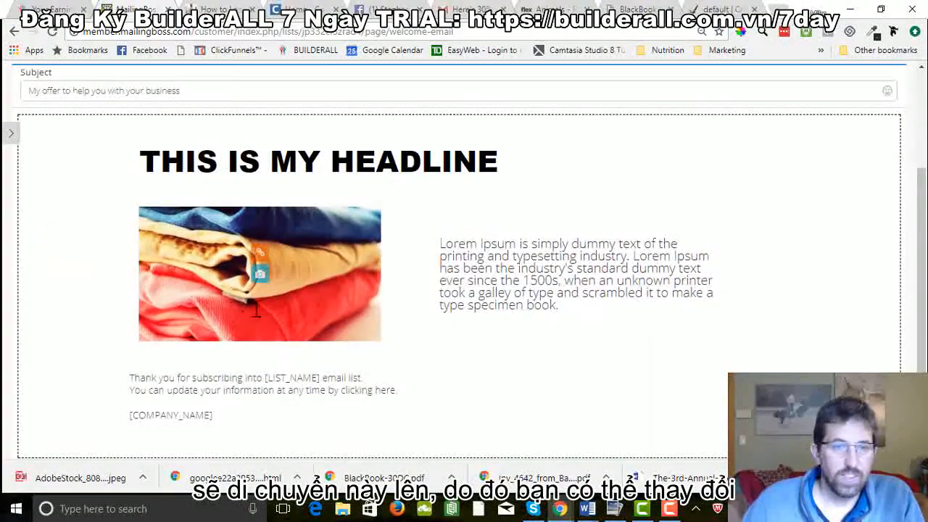
Replace the block's placeholder picture with the "increase online sales" image, accept its crop, and check its title and link settings
click(260, 279)
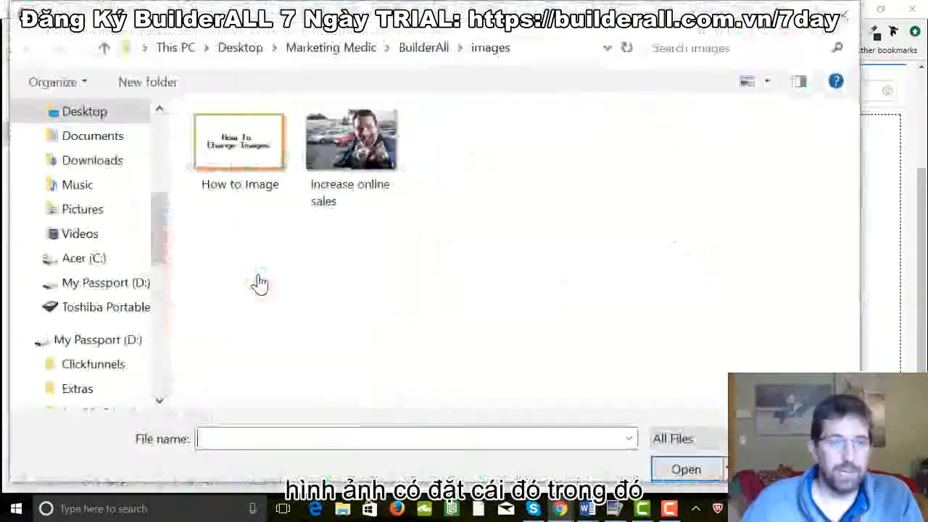
click(351, 145)
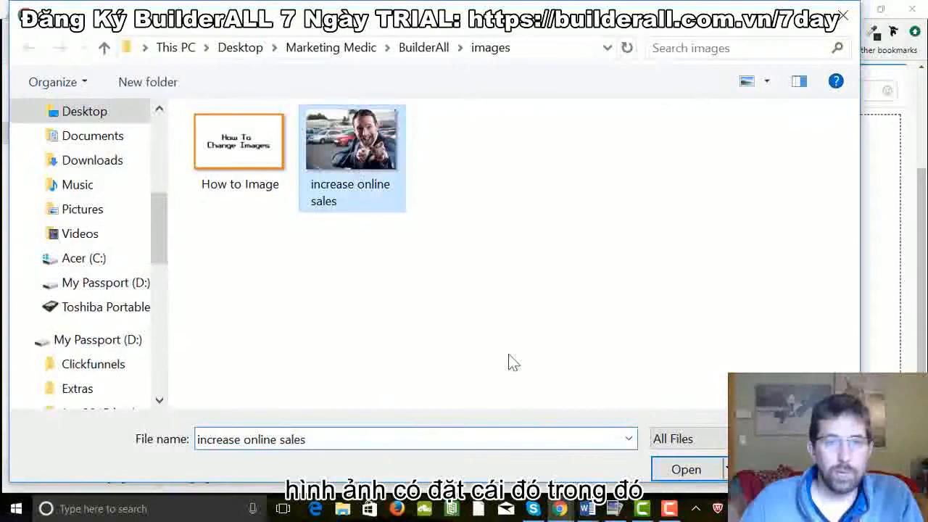
click(698, 472)
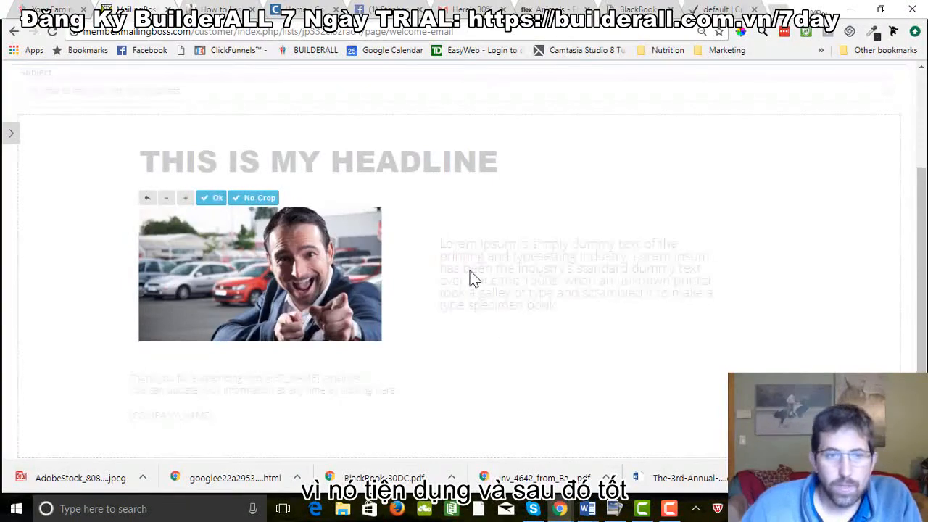
click(215, 209)
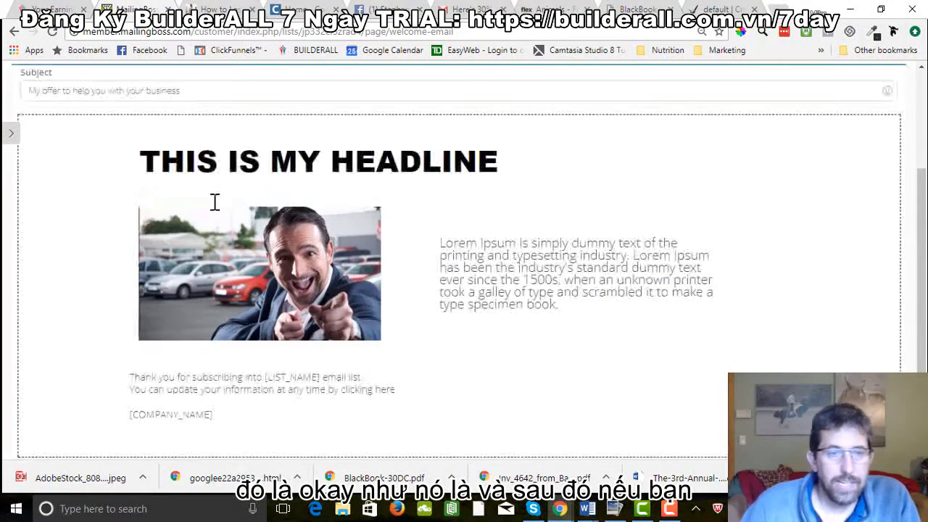
click(261, 255)
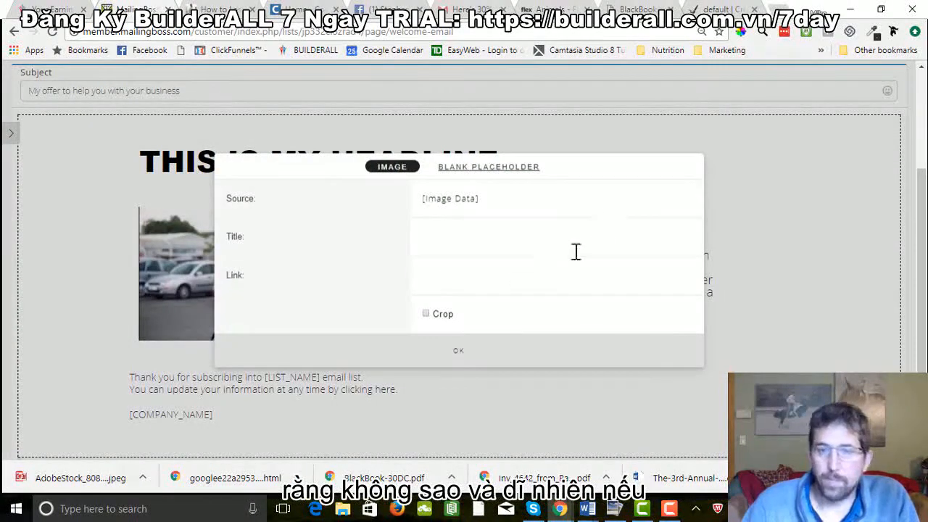
click(458, 352)
Replace the placeholder paragraph beside the picture with "change the copy here"
triple_click(507, 281)
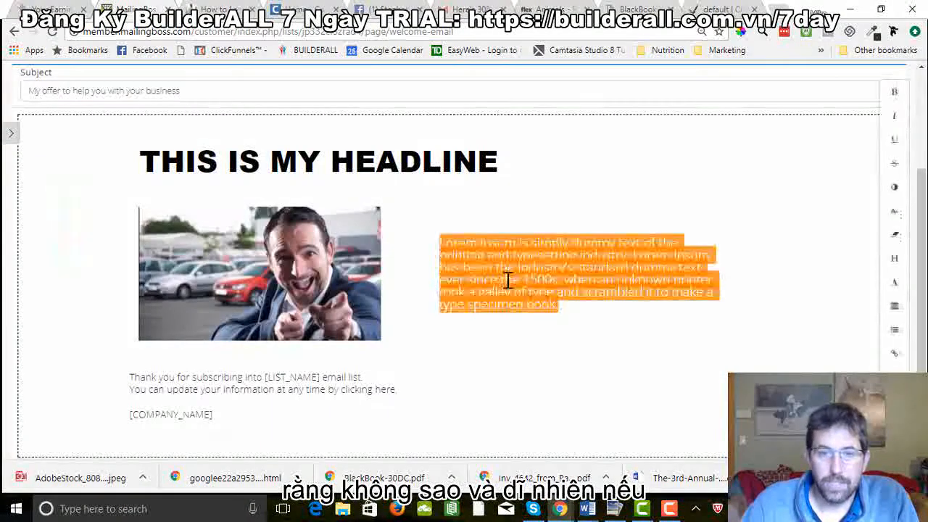
text(c)
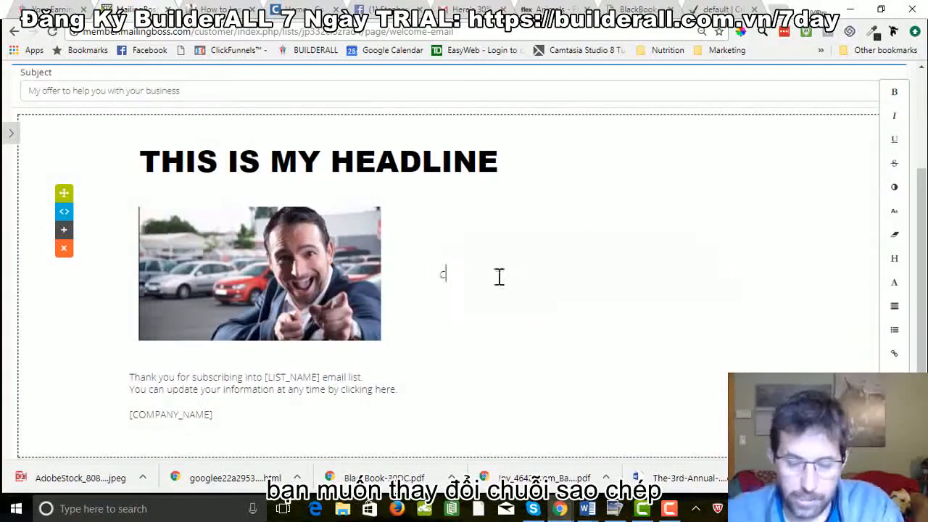
text(hange teh)
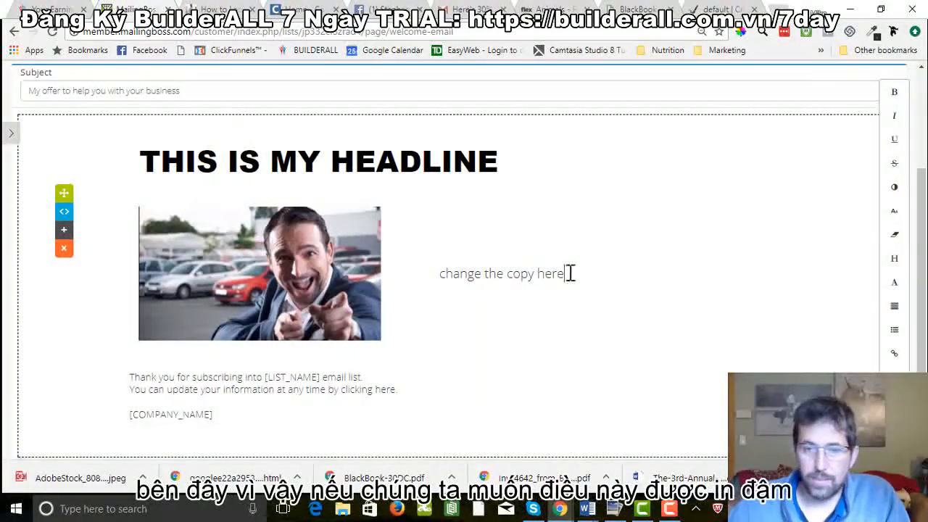
Make the text "change the copy here" beside the picture bold and italic
drag(569, 273, 430, 275)
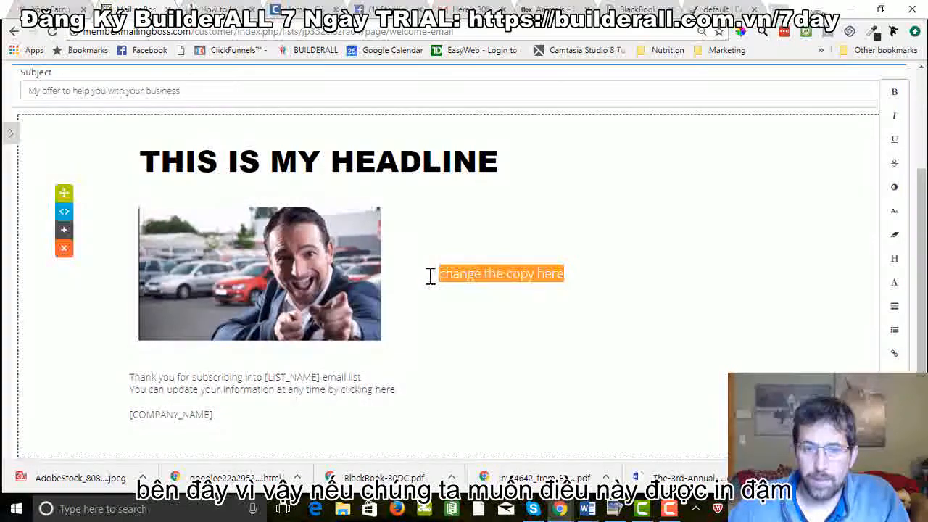
click(896, 93)
click(894, 117)
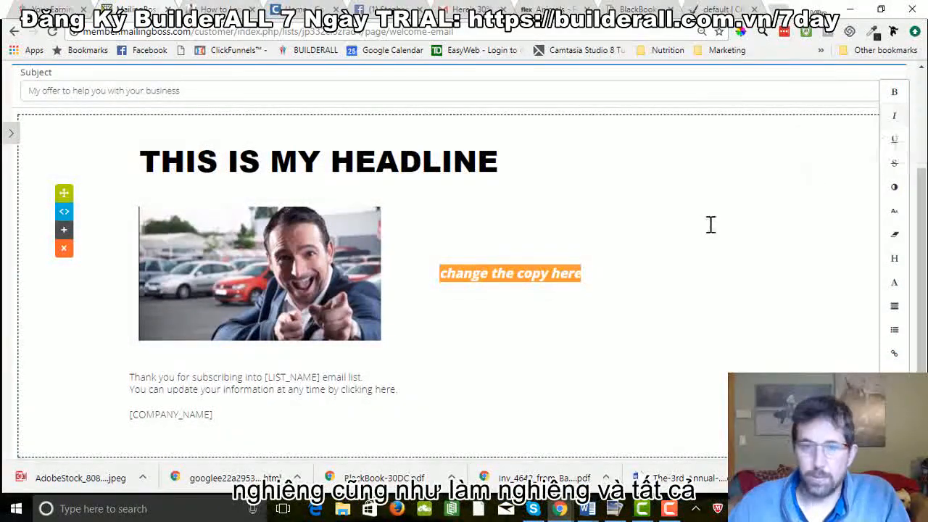
click(714, 243)
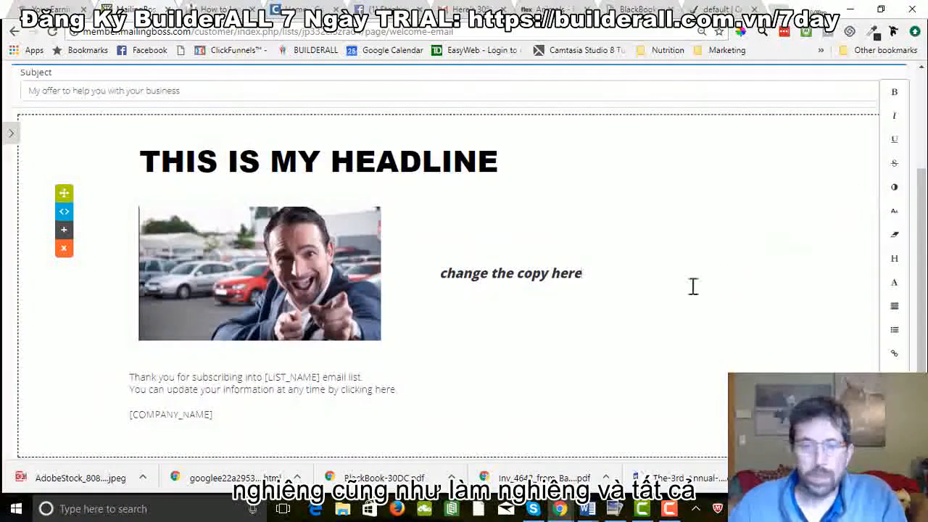
Browse the Default content blocks that can be added to the welcome email
scroll(391, 292, down, 1)
scroll(393, 292, up, 2)
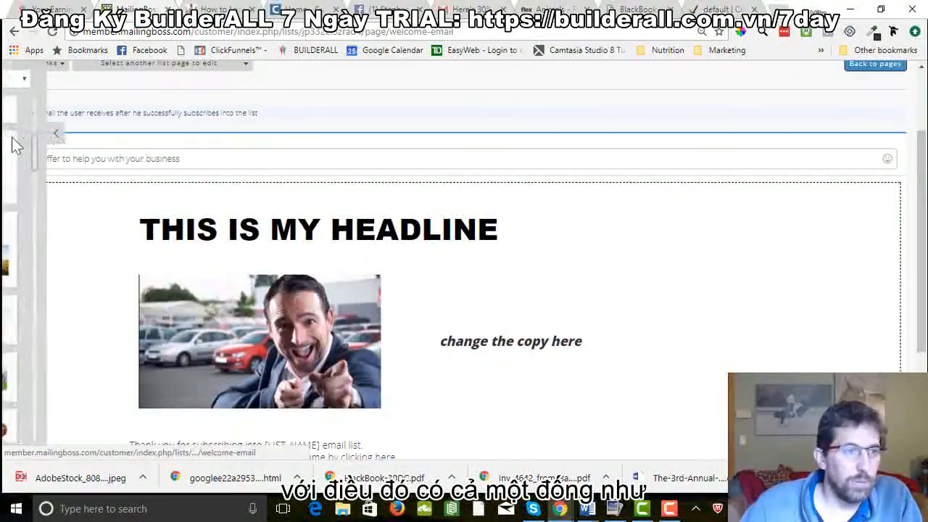
scroll(73, 176, down, 4)
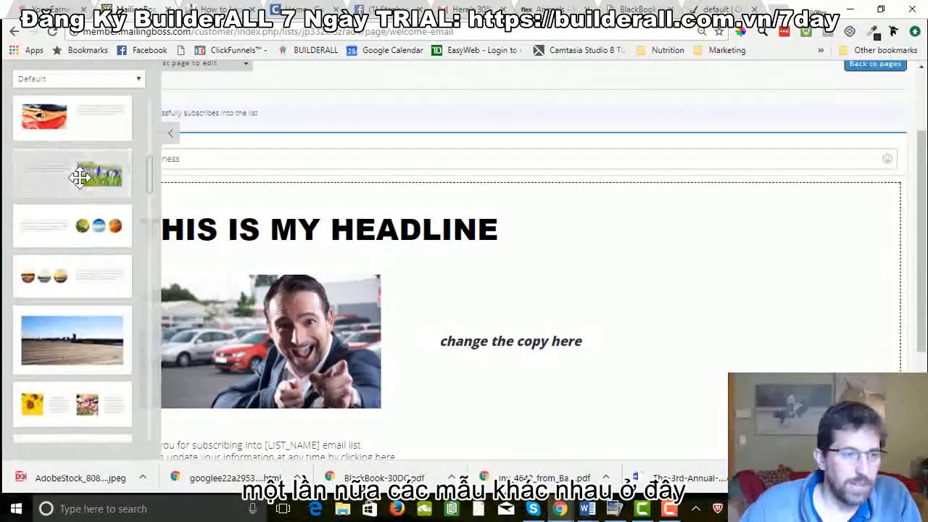
scroll(80, 213, down, 4)
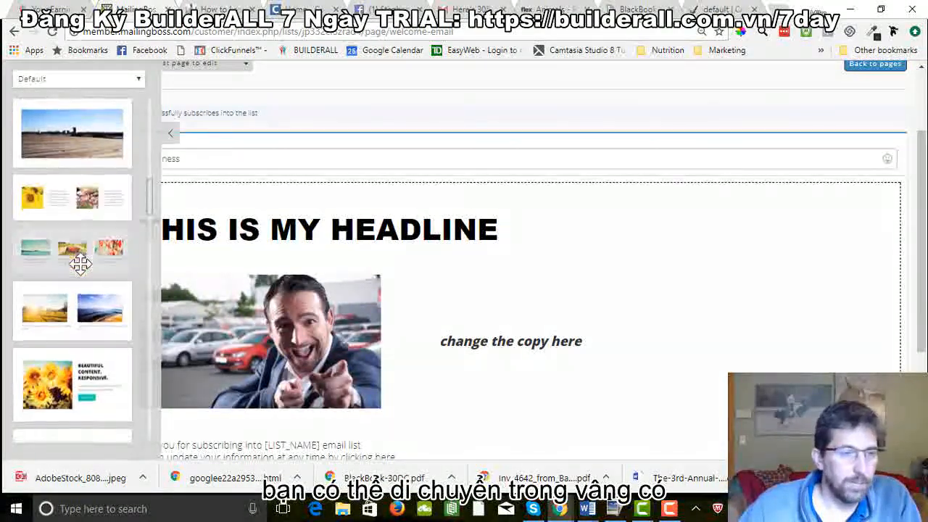
scroll(80, 264, down, 10)
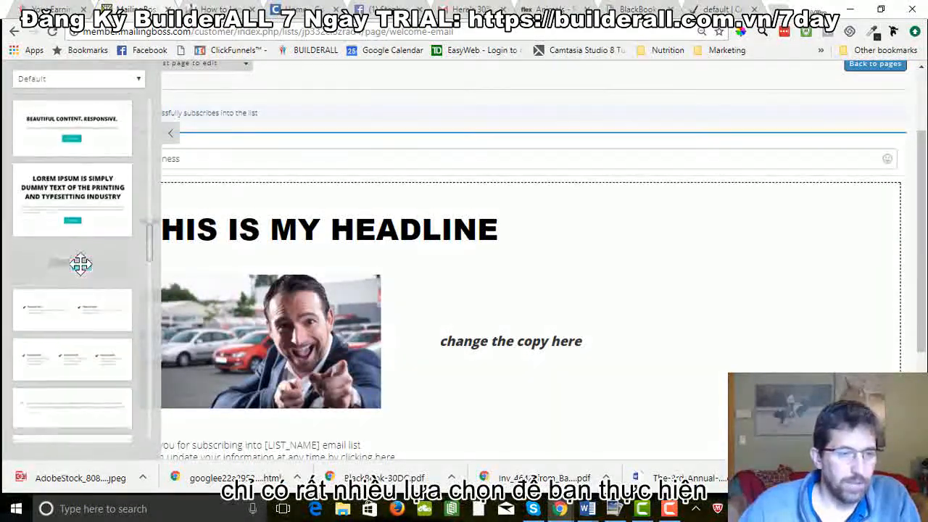
scroll(80, 265, down, 8)
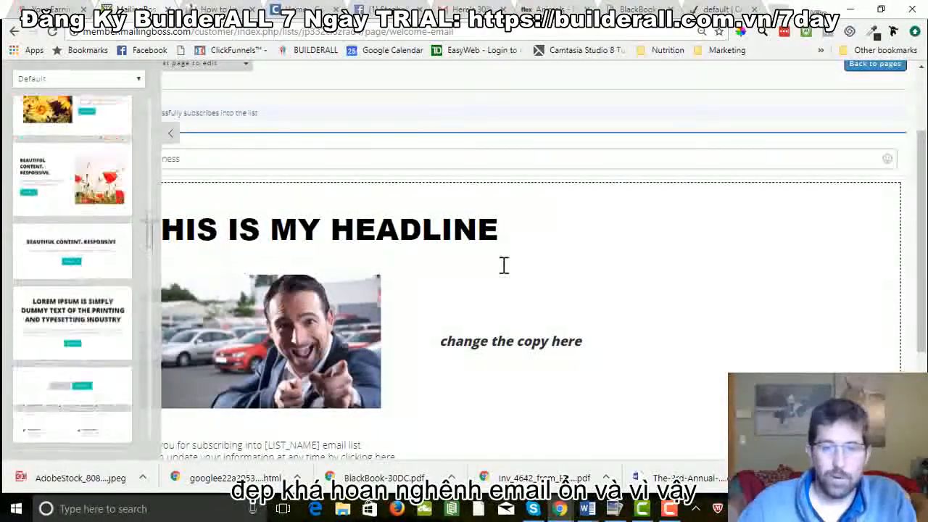
click(659, 275)
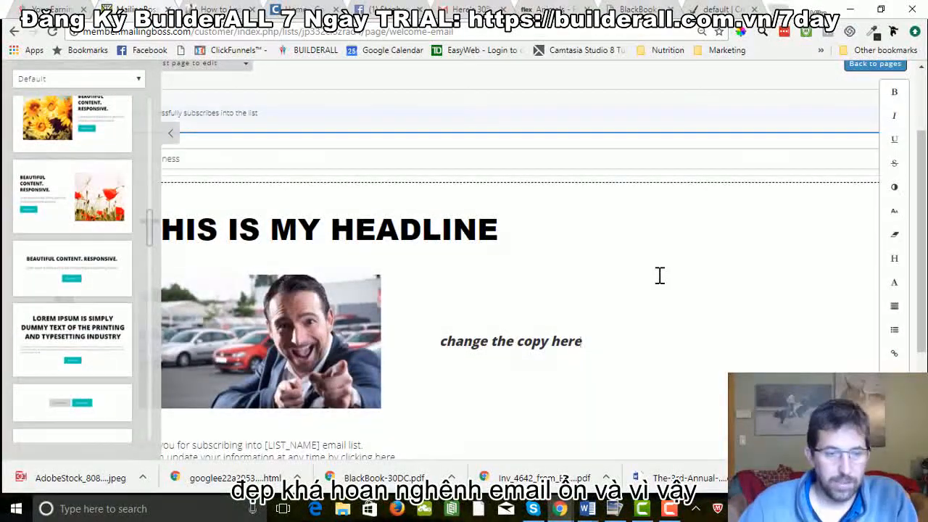
click(170, 133)
Save the welcome email, continue to the list overview and look through its statistics and growth charts
scroll(520, 153, down, 5)
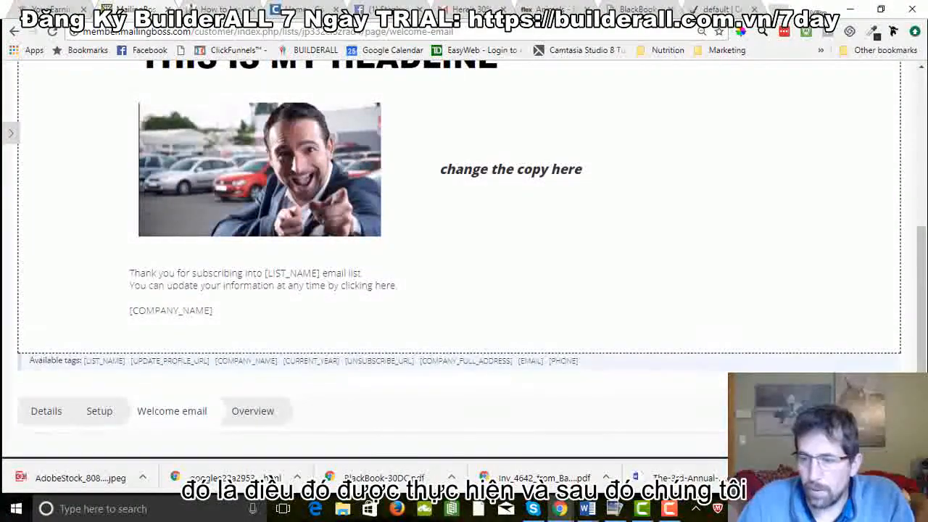
click(859, 411)
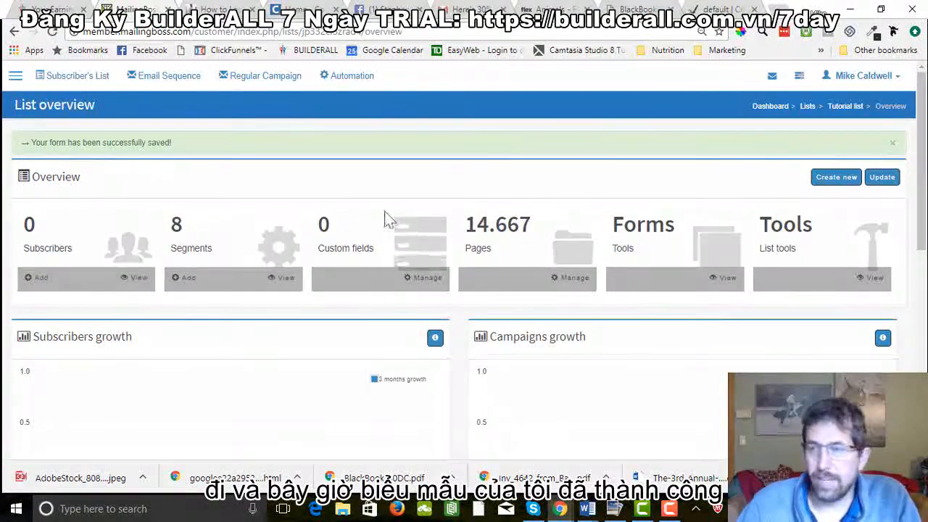
scroll(385, 218, down, 5)
scroll(385, 217, up, 5)
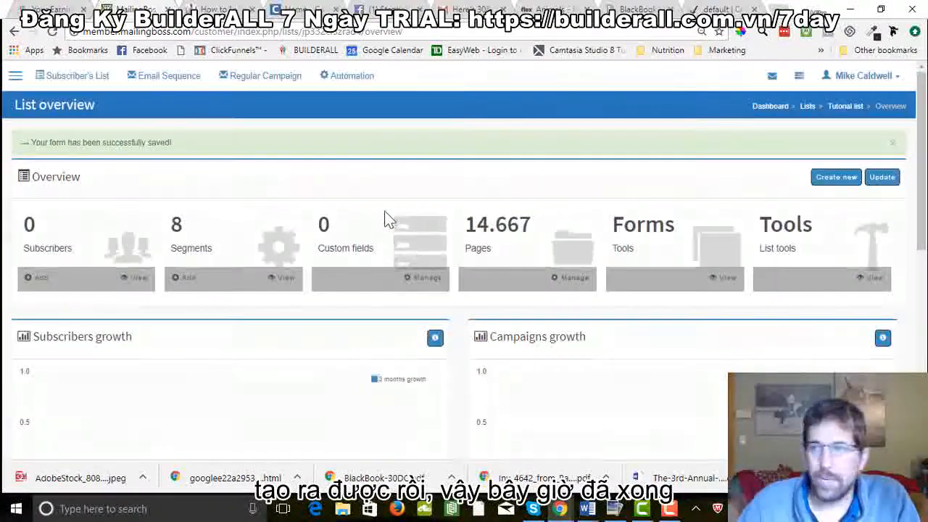
scroll(387, 220, down, 6)
scroll(388, 220, up, 3)
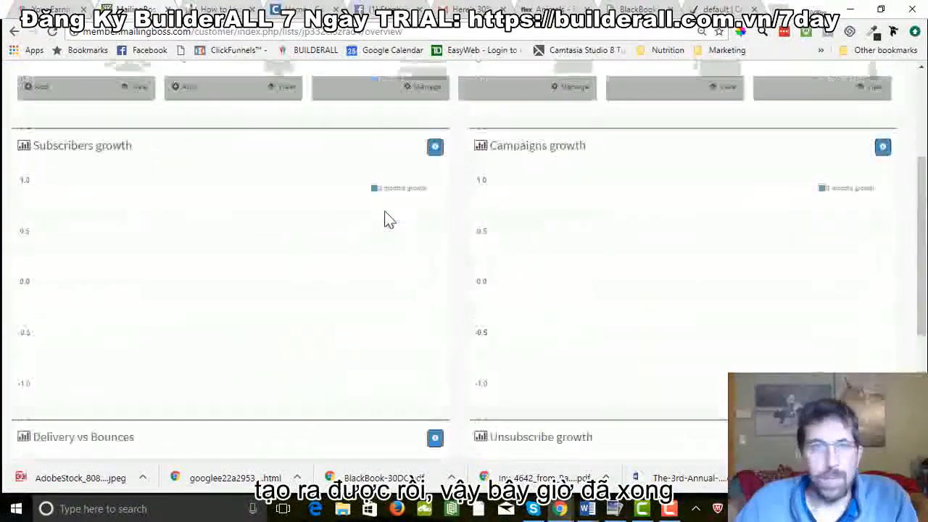
scroll(387, 220, up, 3)
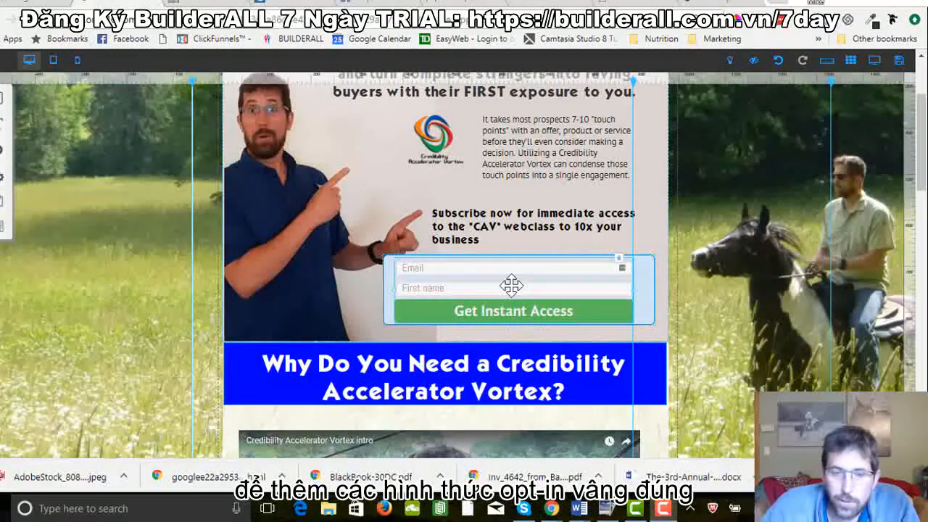
Replace the web page's "Get Instant Access" opt-in form with the orange "Get Your Free Stuff Today" form, placed over the light blue box
drag(511, 287, 511, 282)
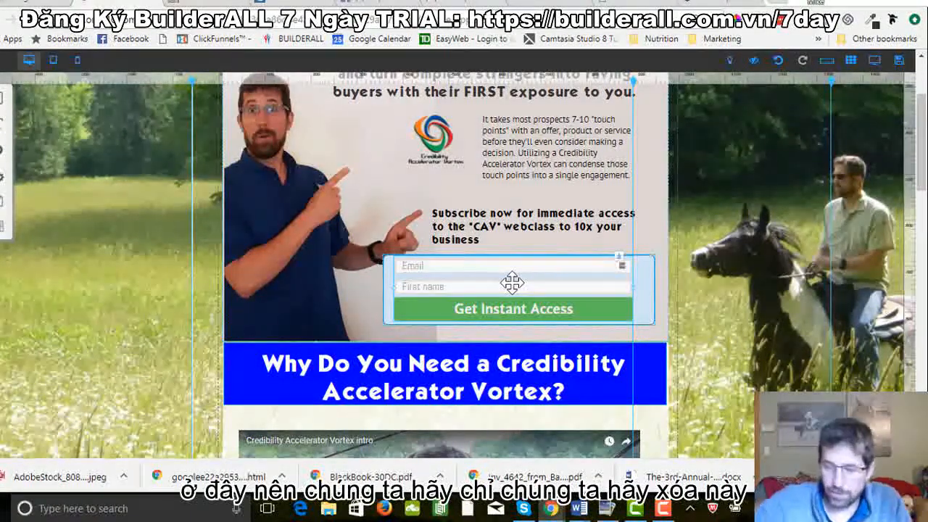
key(Delete)
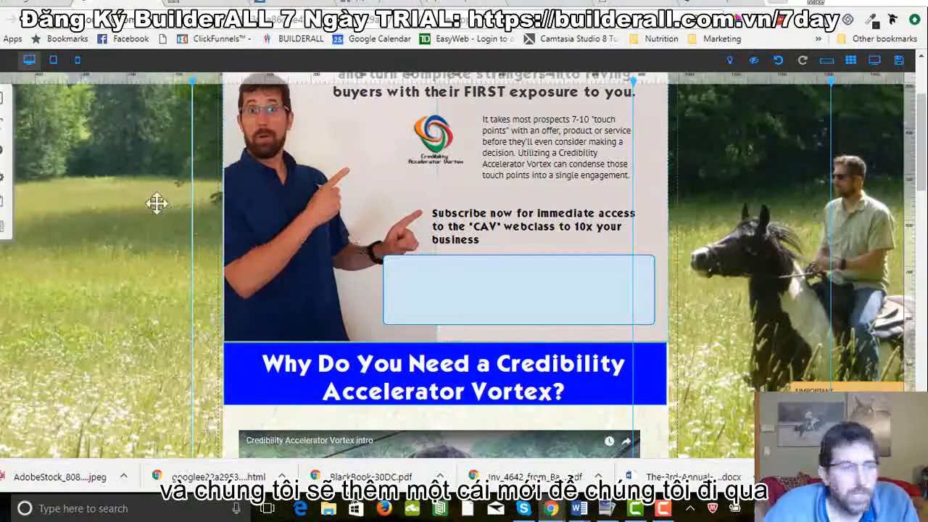
click(3, 156)
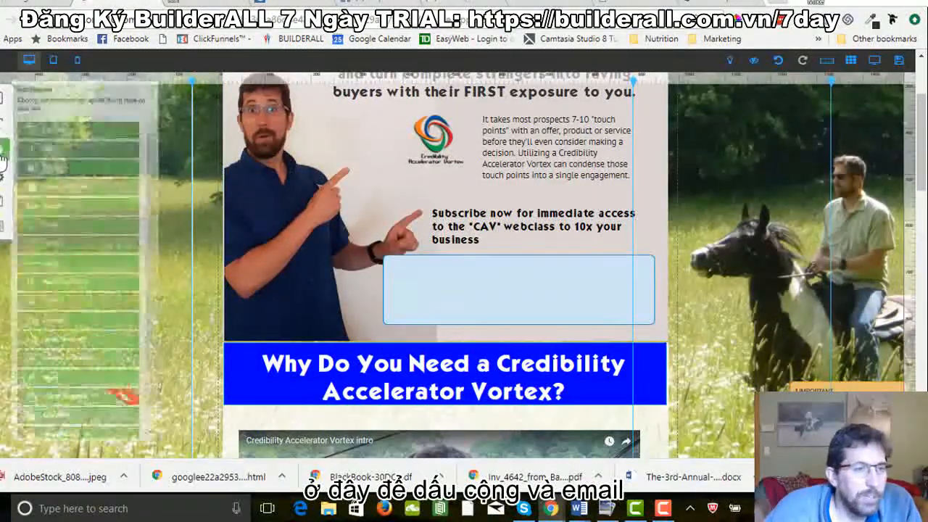
click(72, 339)
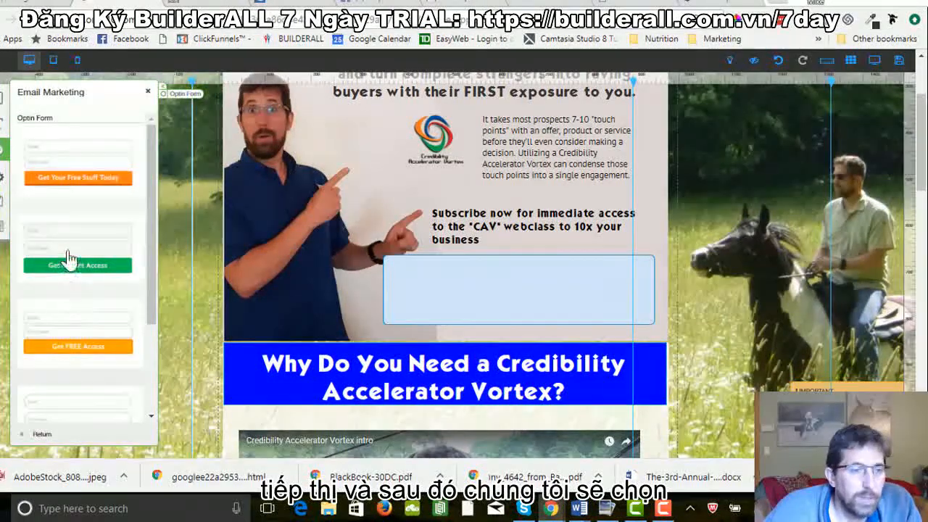
click(70, 169)
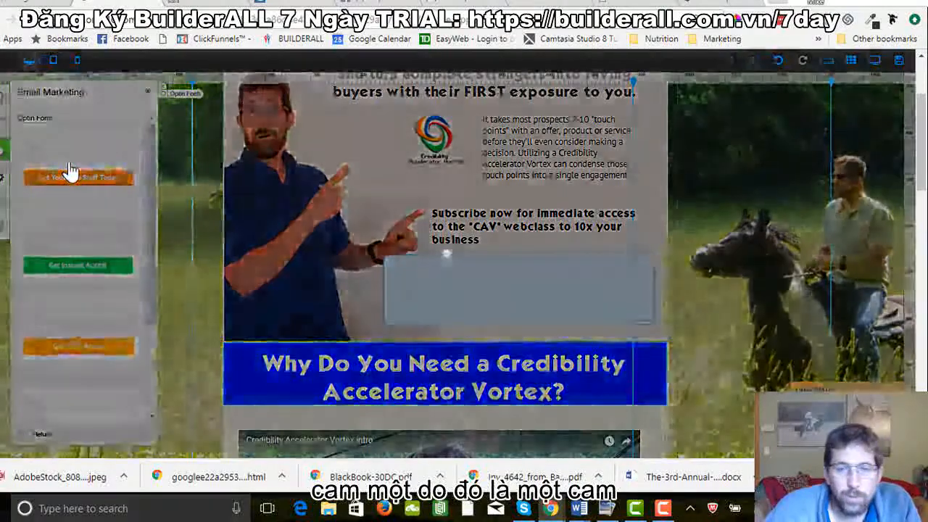
drag(466, 256, 524, 291)
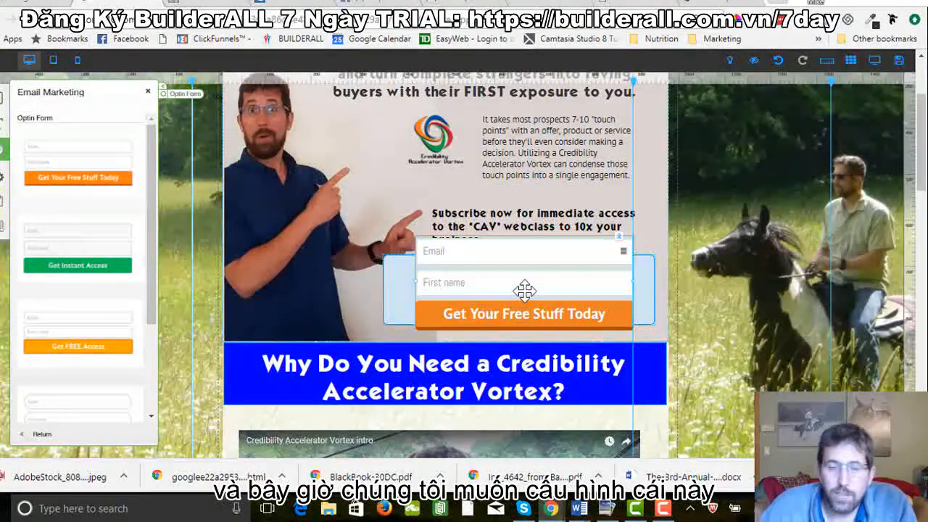
click(148, 91)
Configure the new opt-in form to add its subscribers to the Tutorial list
click(489, 288)
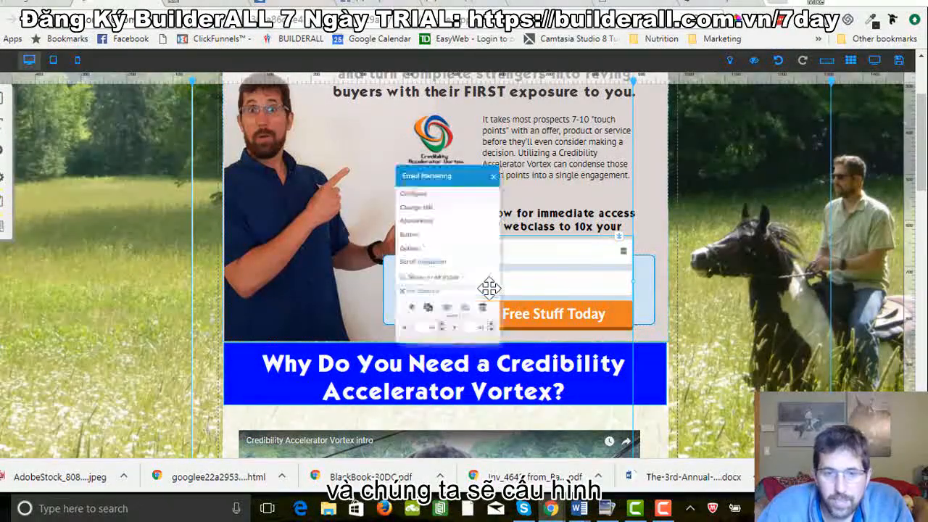
click(419, 200)
click(414, 201)
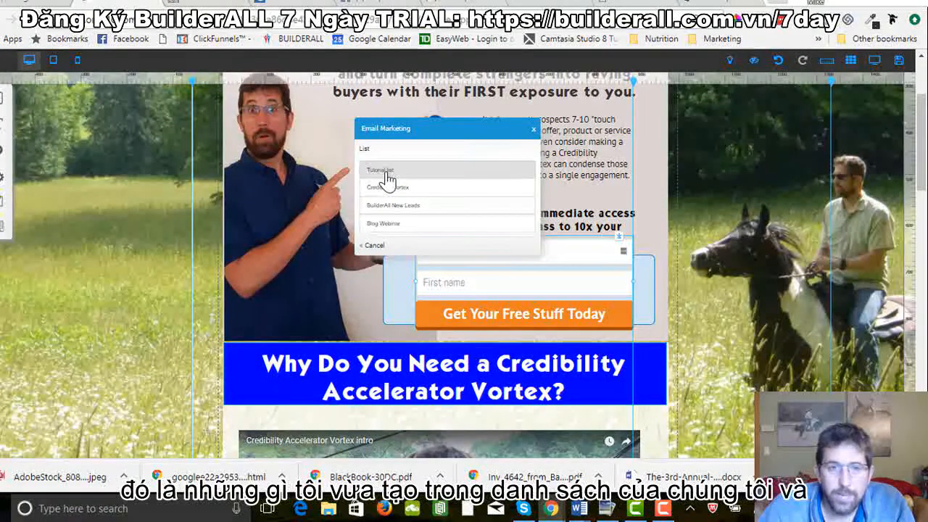
click(387, 179)
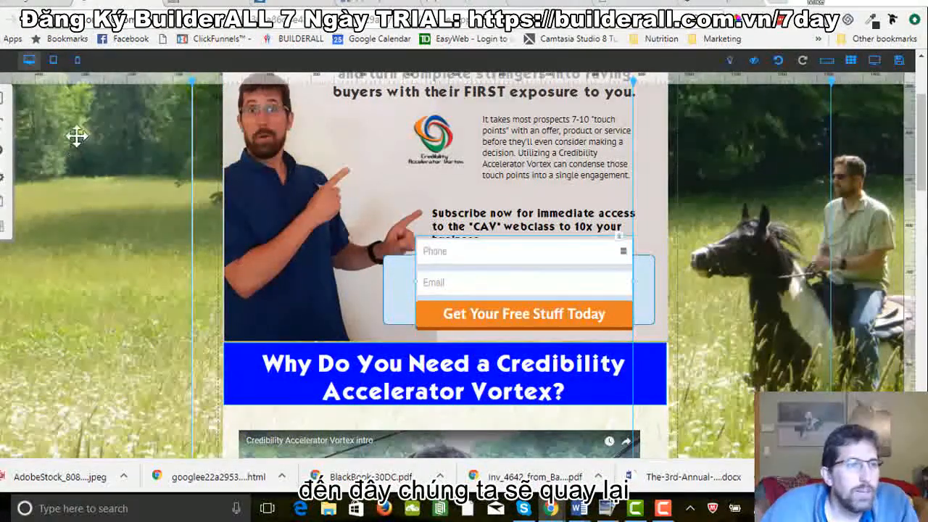
Switch to MailingBoss and open the custom fields of the Tutorial list
click(33, 4)
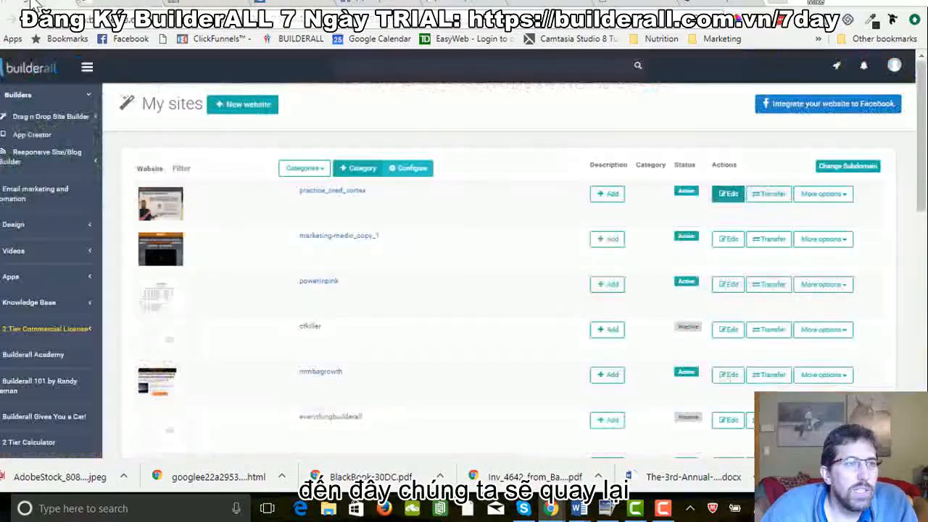
click(20, 200)
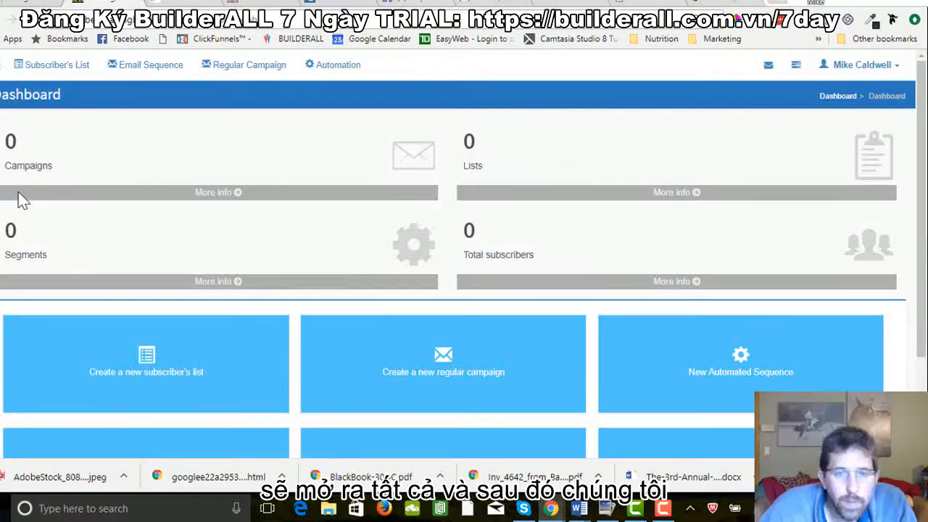
click(670, 194)
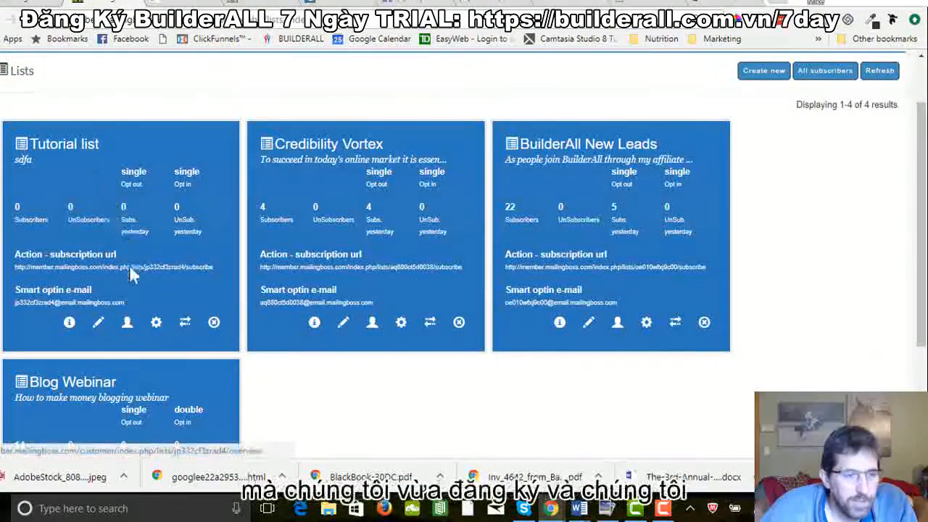
click(99, 326)
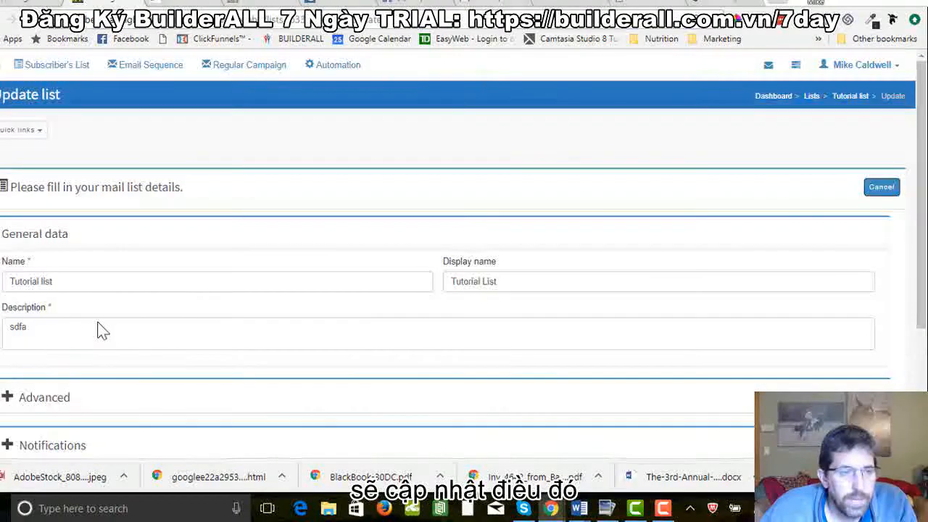
click(42, 136)
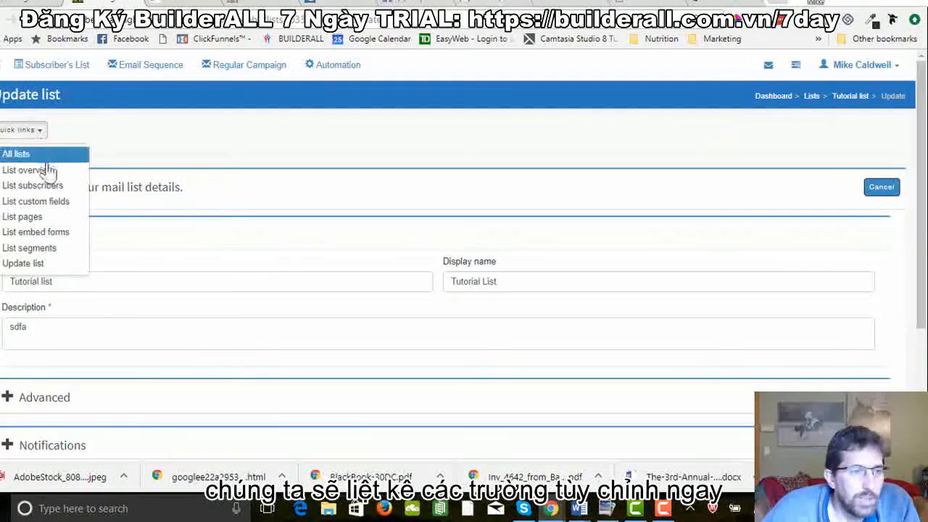
click(51, 204)
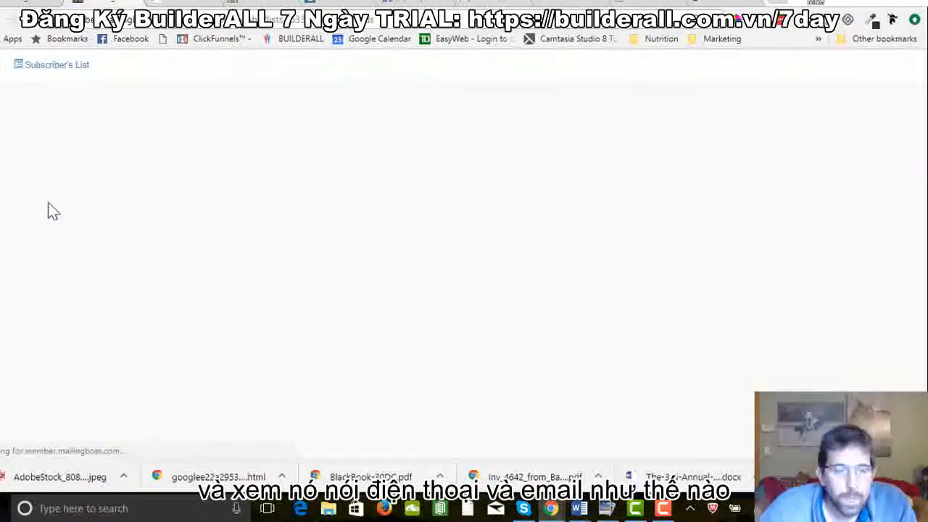
Remove the Phone field from the list's custom fields and confirm the removal
scroll(49, 209, down, 1)
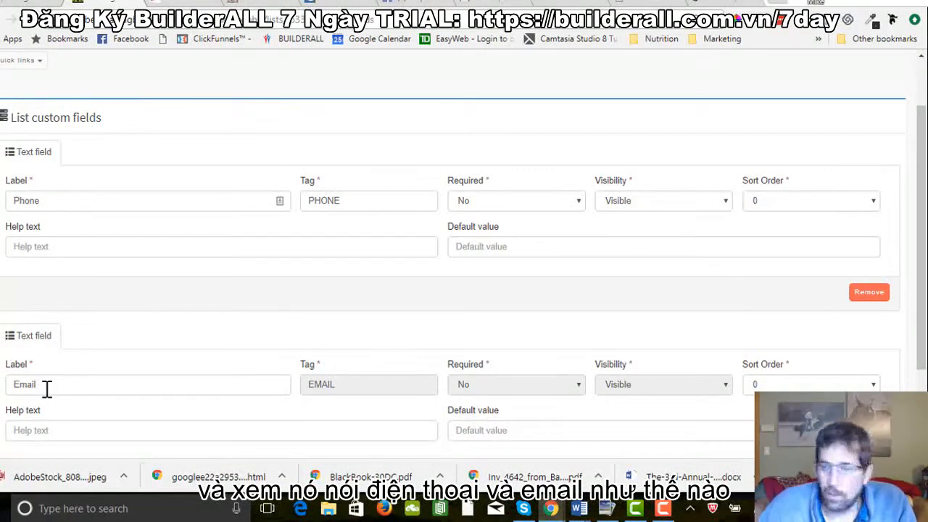
click(868, 294)
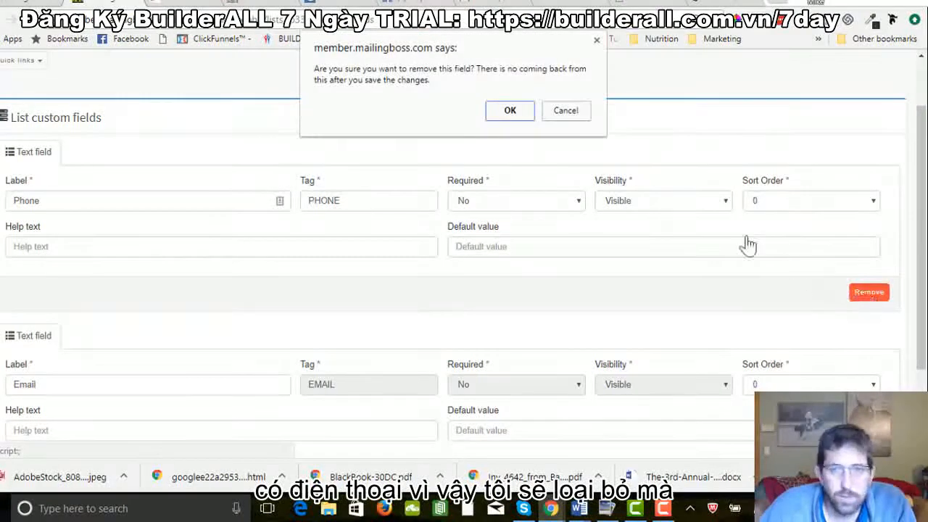
click(510, 114)
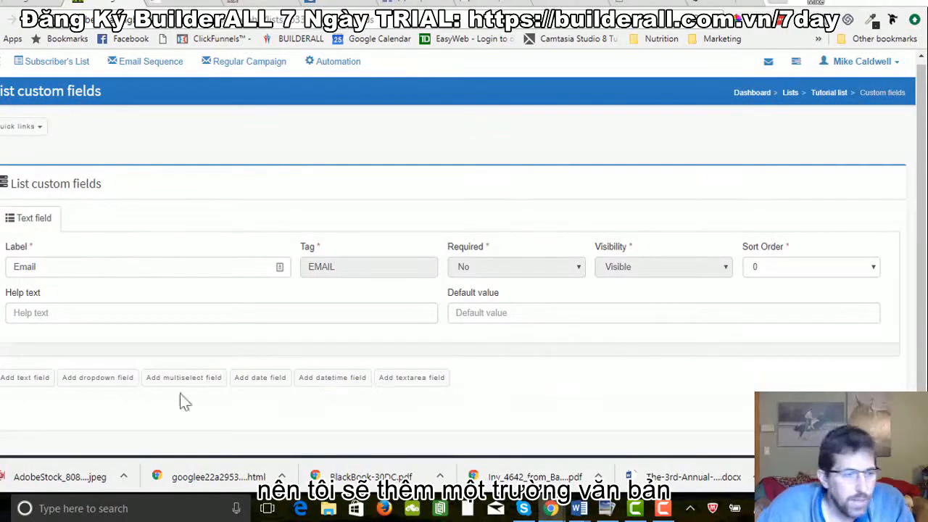
Add a text field labelled "First Name" with the tag FNAME to the Tutorial list's custom fields
click(28, 378)
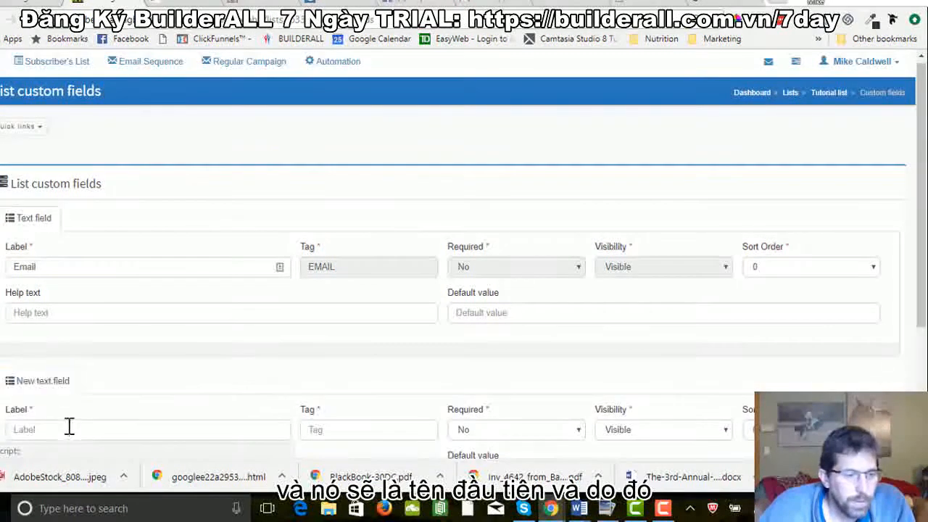
scroll(80, 427, down, 1)
click(42, 359)
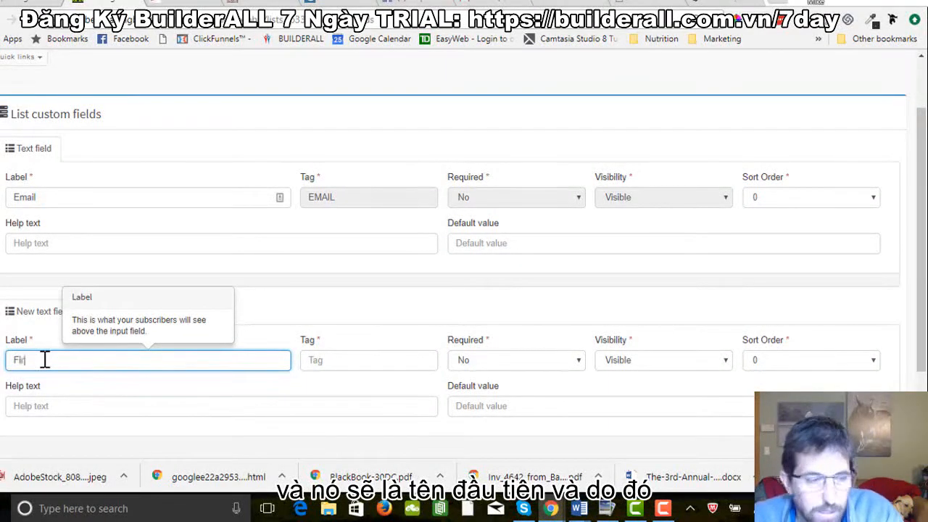
text(First Name)
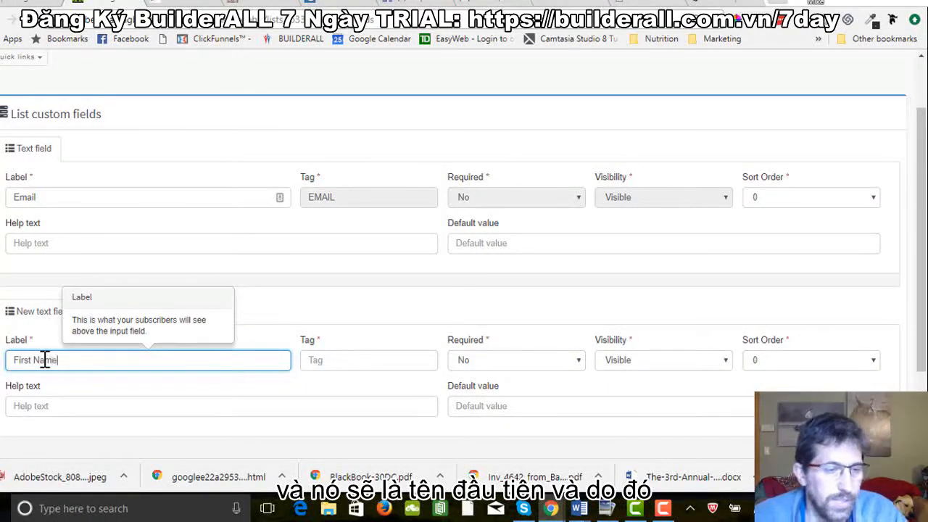
click(317, 361)
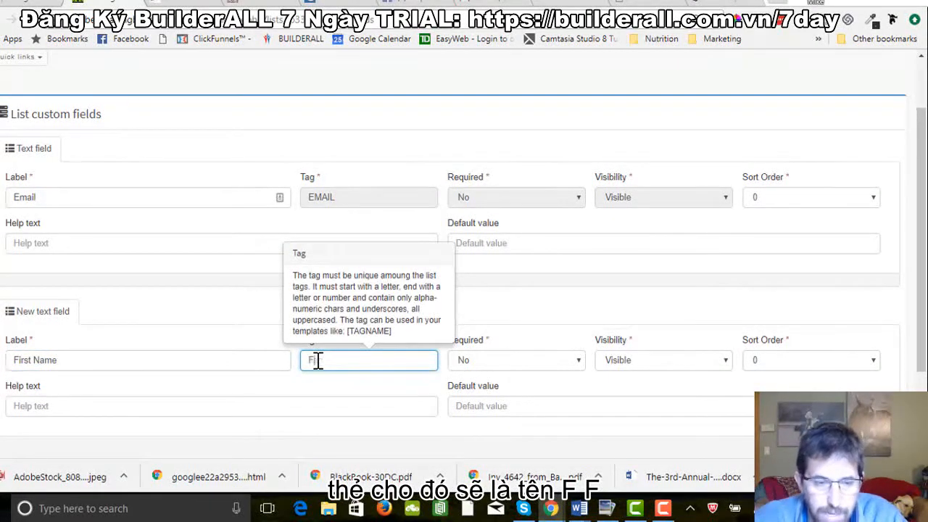
text(FNa)
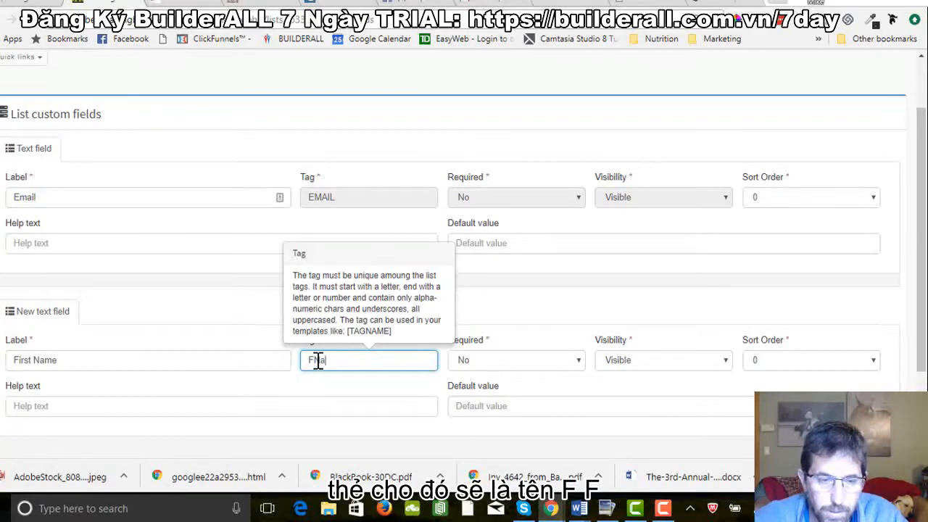
key(BackSpace)
key(Caps_Lock)
text(M)
text(A)
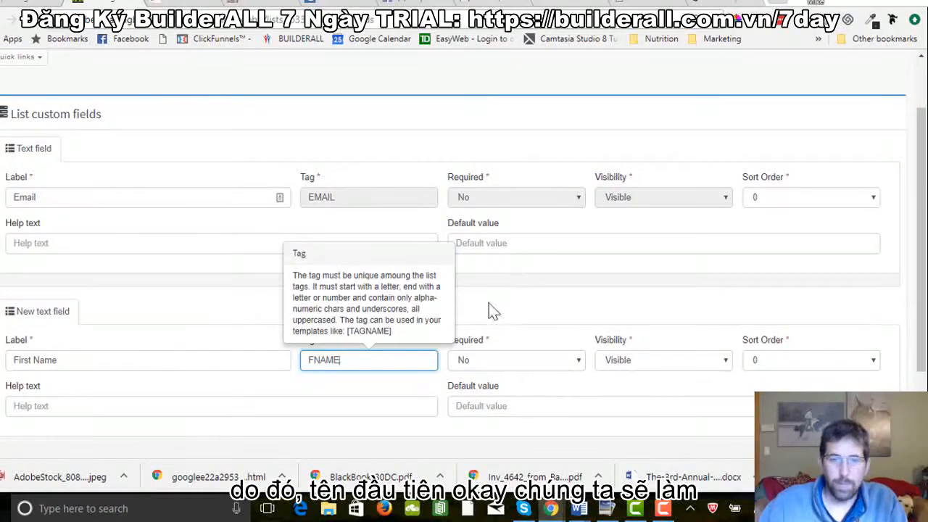
Make the new First Name field required
click(508, 312)
click(579, 361)
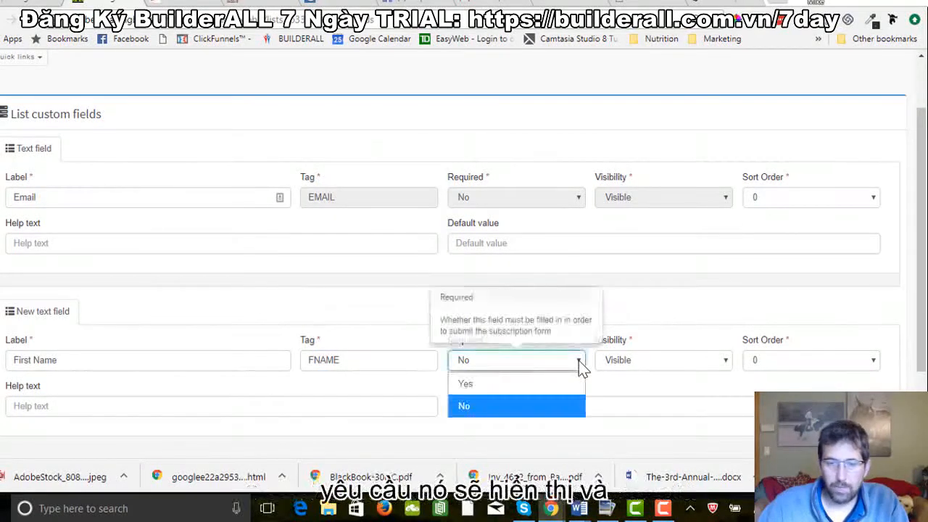
click(543, 382)
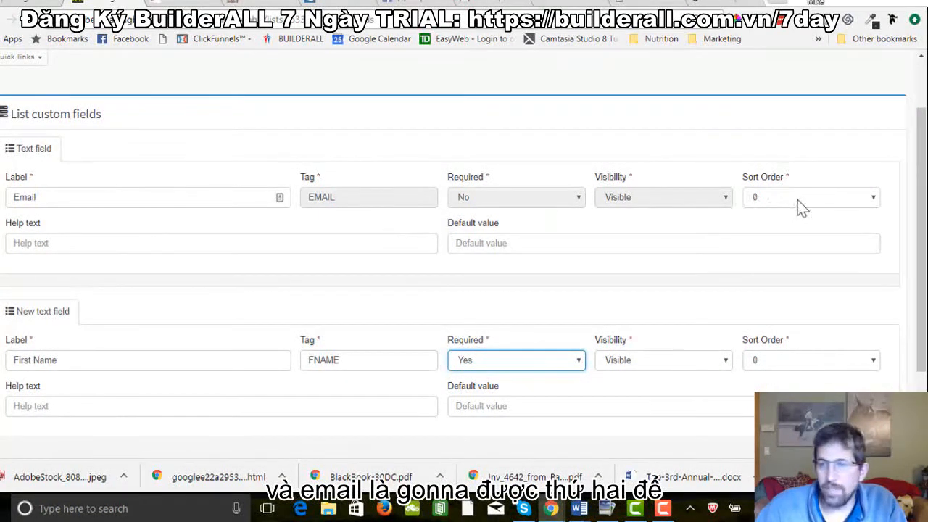
Set the Email field's sort order to 1 and save the list's custom fields
click(876, 203)
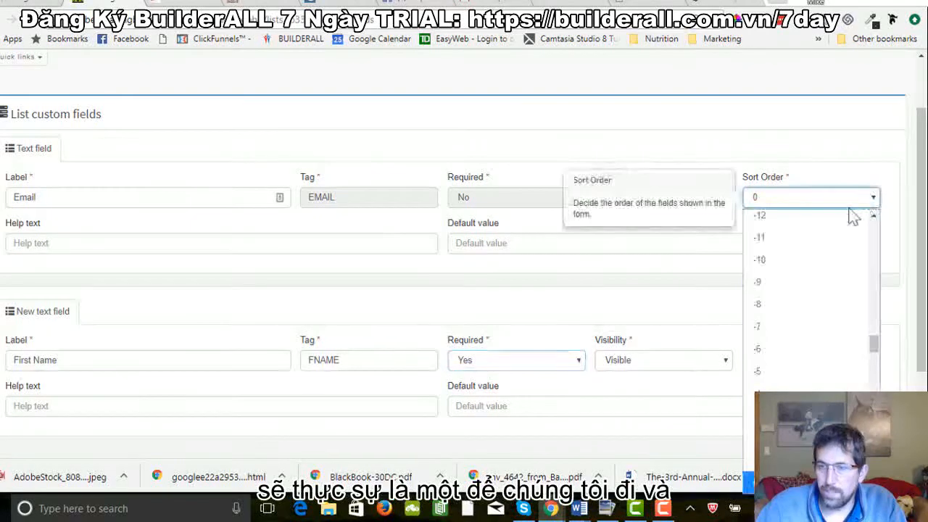
scroll(811, 348, up, 3)
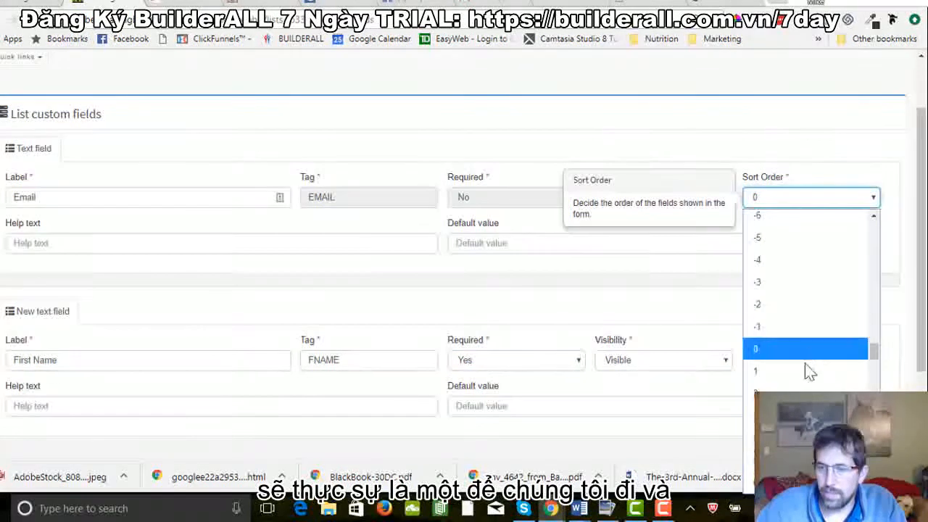
click(795, 373)
scroll(791, 382, down, 2)
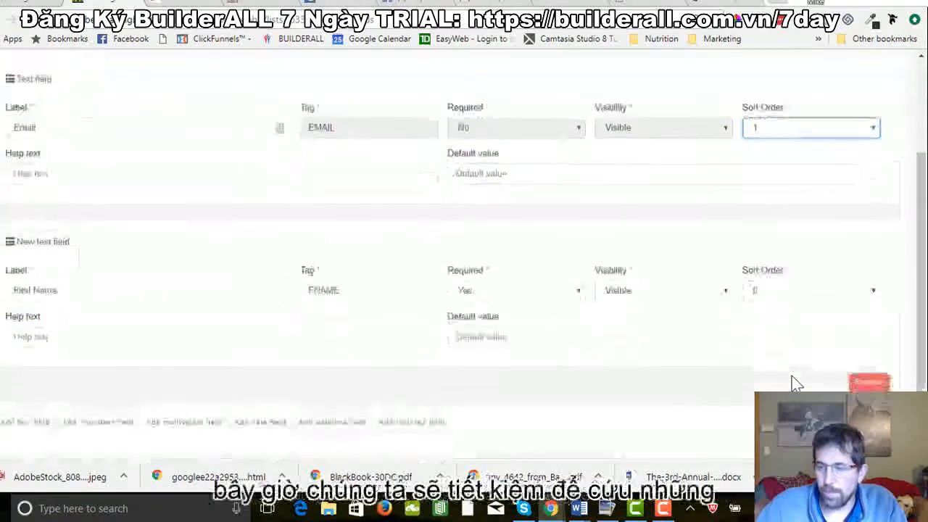
click(863, 448)
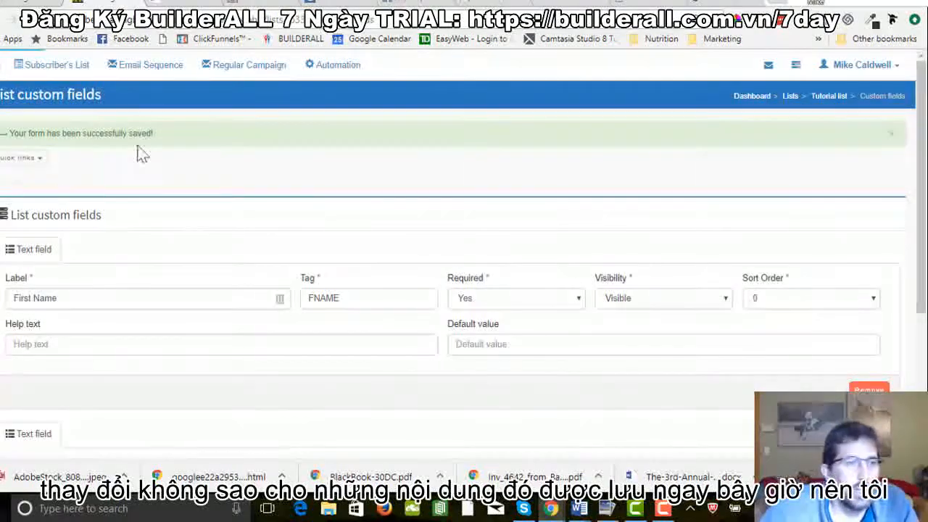
Switch to the Builderall page editor, reassign the opt-in form to the Tutorial list, and widen it on both sides within the light blue box
click(184, 5)
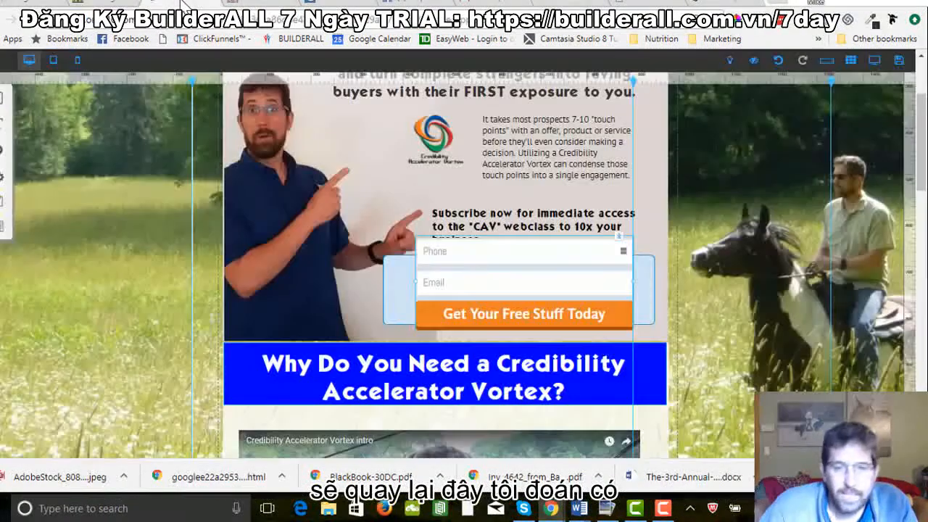
right_click(503, 280)
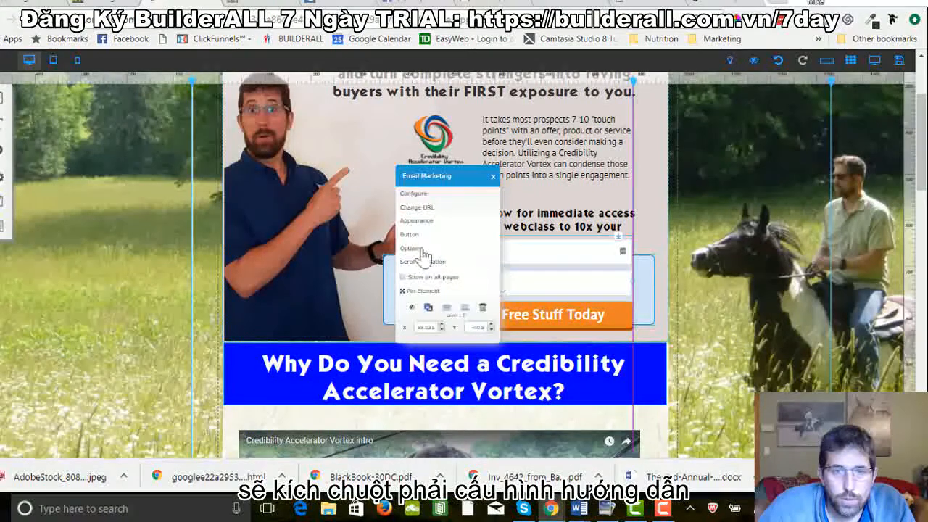
click(407, 194)
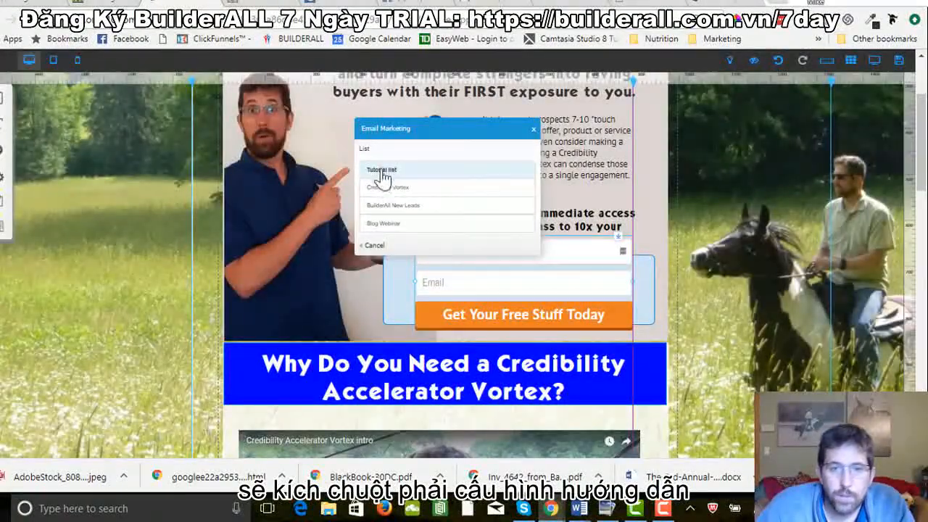
click(382, 173)
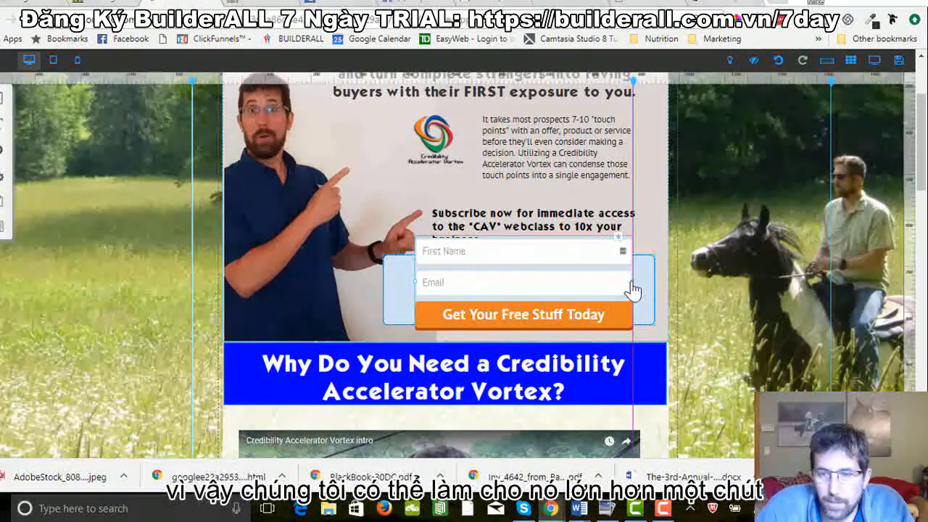
drag(633, 289, 642, 290)
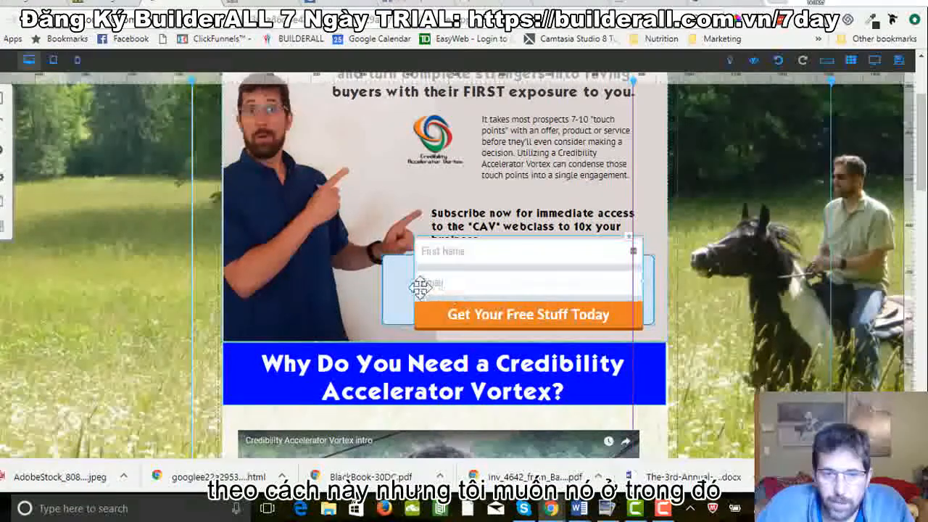
drag(415, 282, 396, 291)
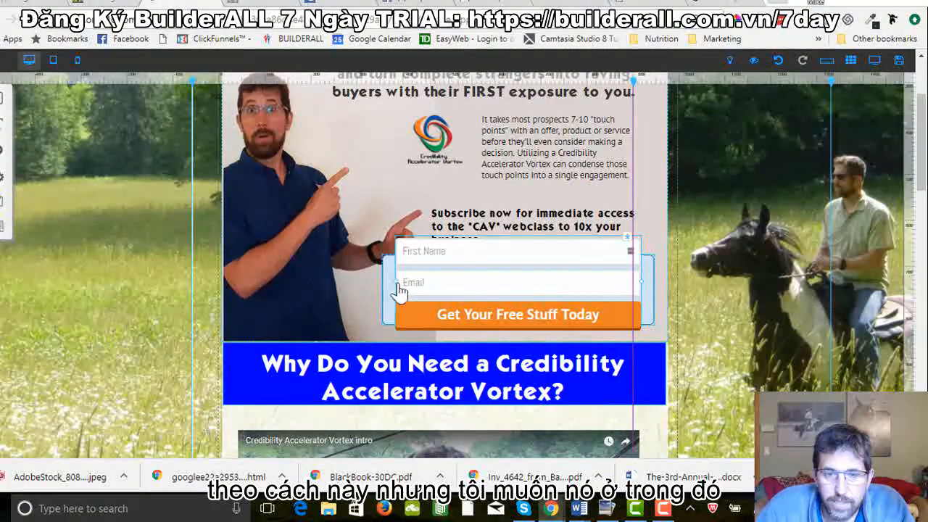
Open the opt-in form's Mailmkt_custom_3 style for customizing and set the form label font size to 11
right_click(485, 290)
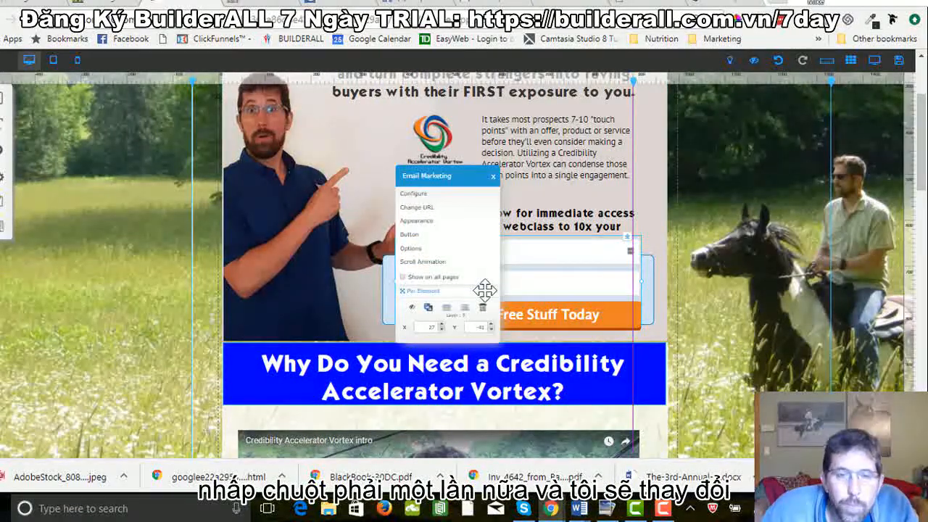
click(410, 221)
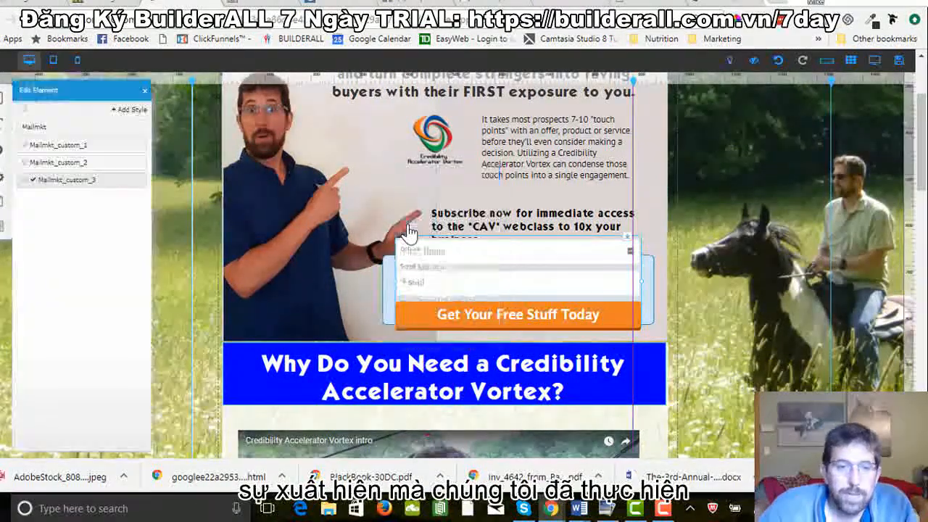
mouse_move(109, 190)
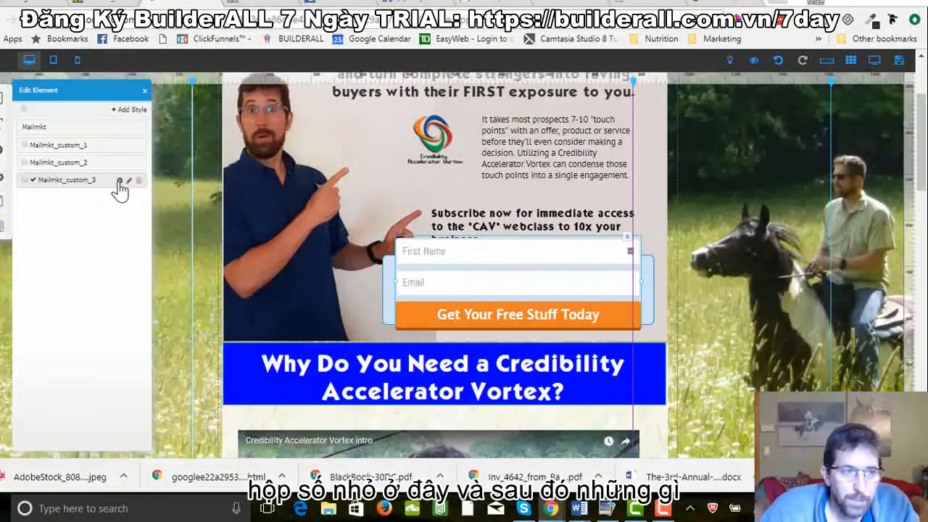
click(120, 183)
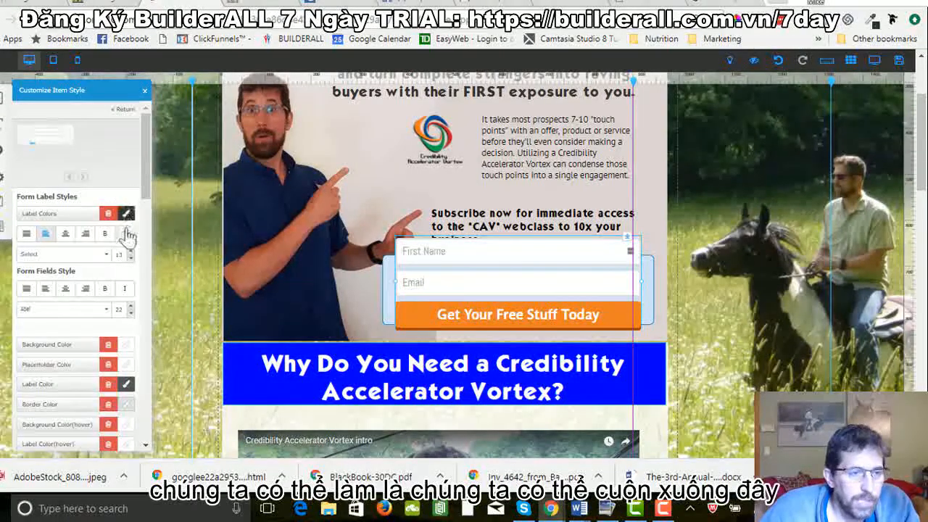
scroll(124, 315, down, 5)
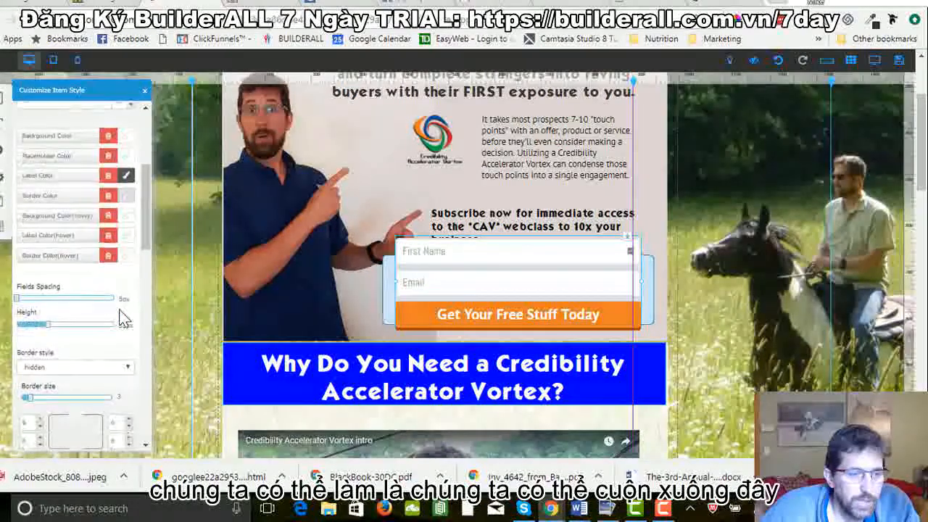
scroll(123, 317, down, 8)
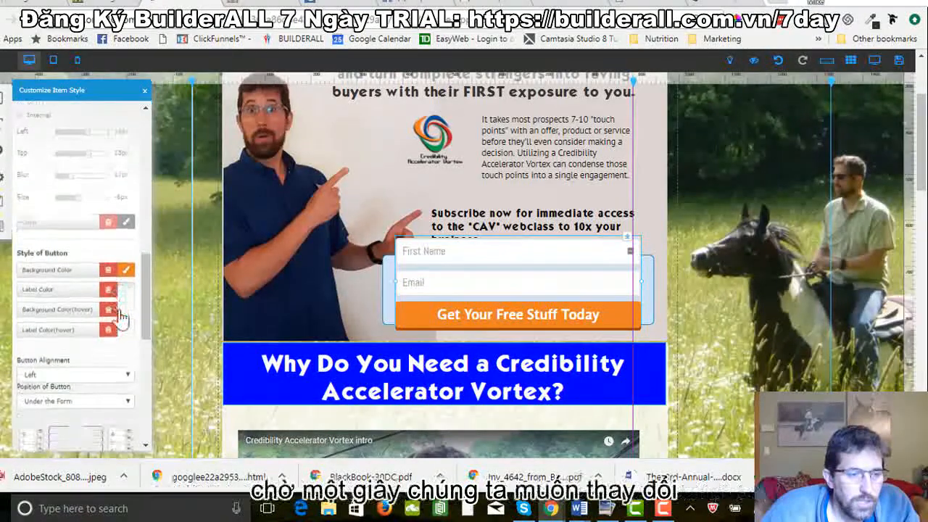
scroll(122, 317, down, 2)
scroll(123, 317, up, 8)
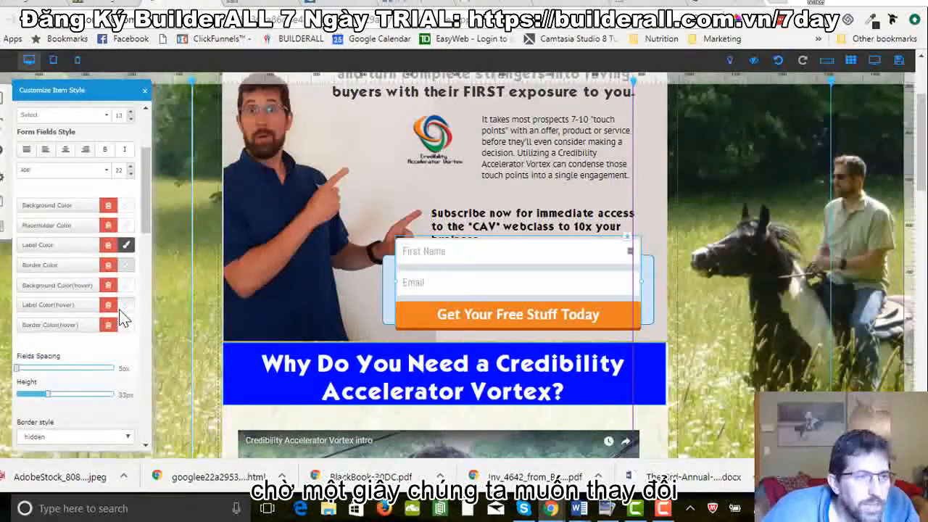
scroll(120, 305, up, 2)
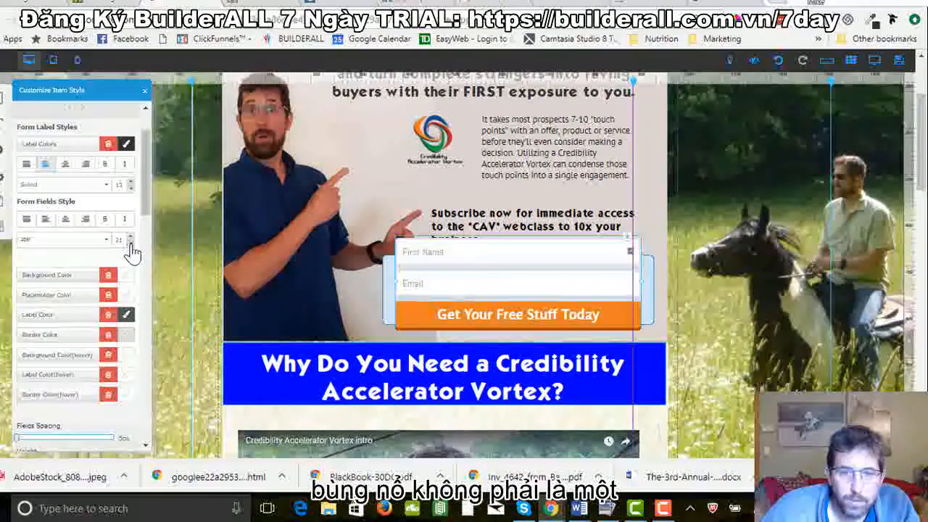
click(131, 243)
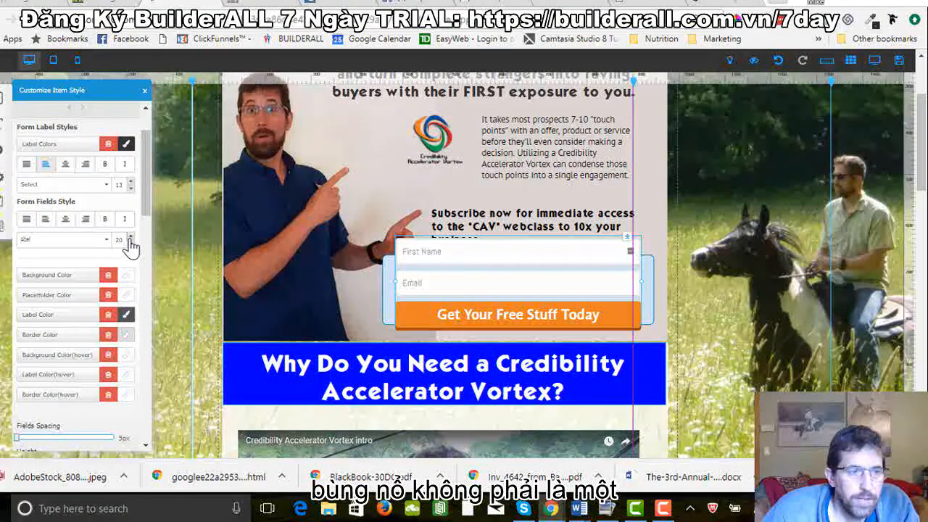
click(131, 188)
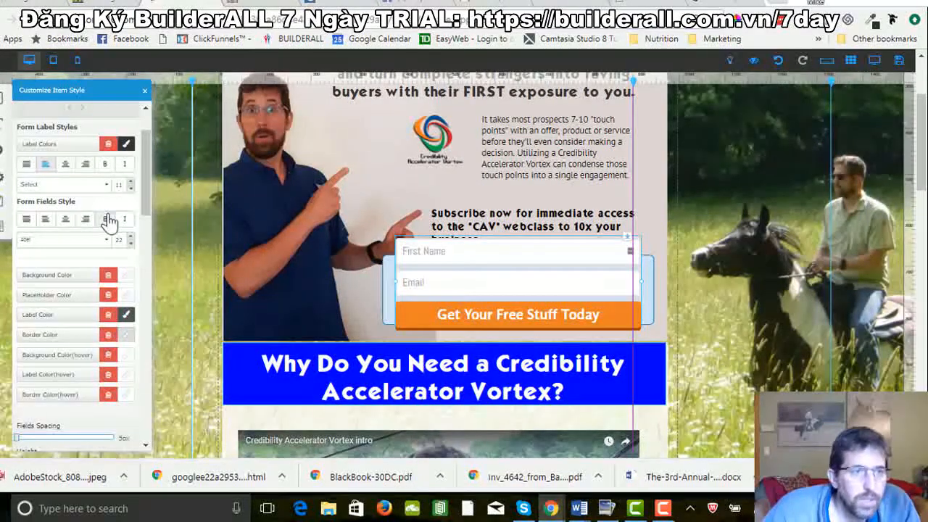
Set the height of the opt-in form's fields to 36 px
scroll(109, 218, up, 1)
scroll(108, 221, down, 4)
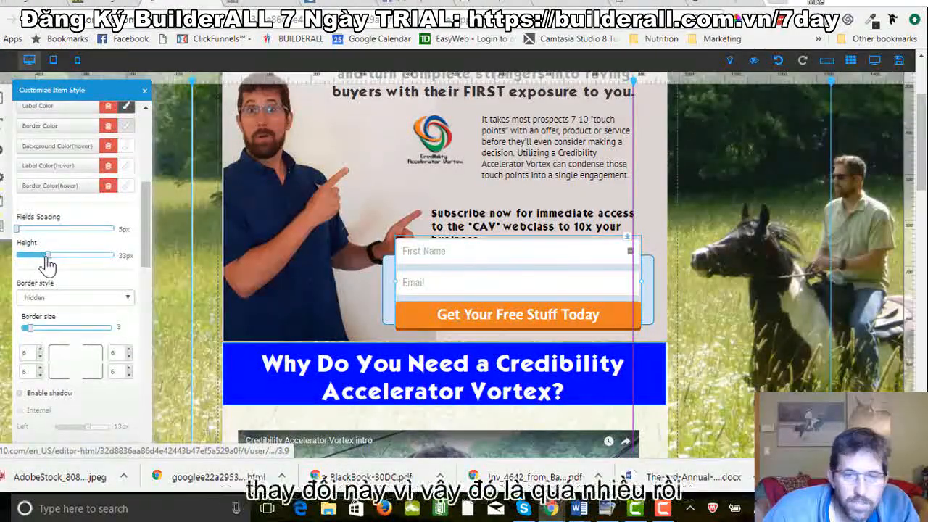
drag(46, 259, 53, 259)
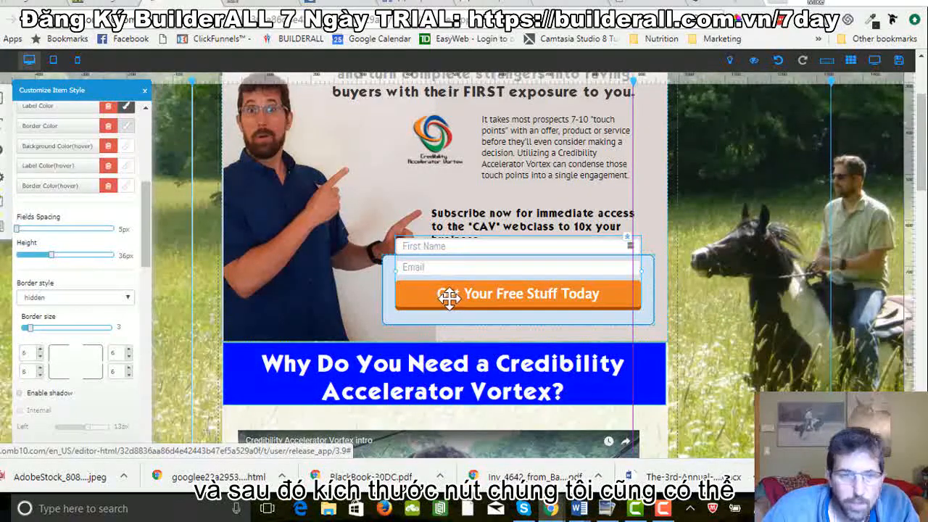
Set the opt-in form's button size to 100% and its height to 2 px
scroll(374, 294, down, 1)
scroll(103, 322, down, 3)
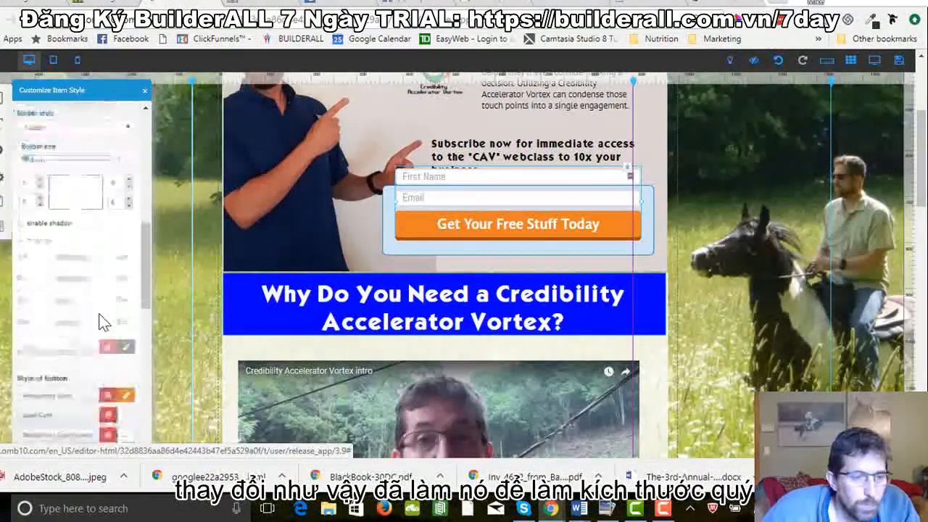
scroll(103, 321, down, 3)
scroll(103, 321, down, 2)
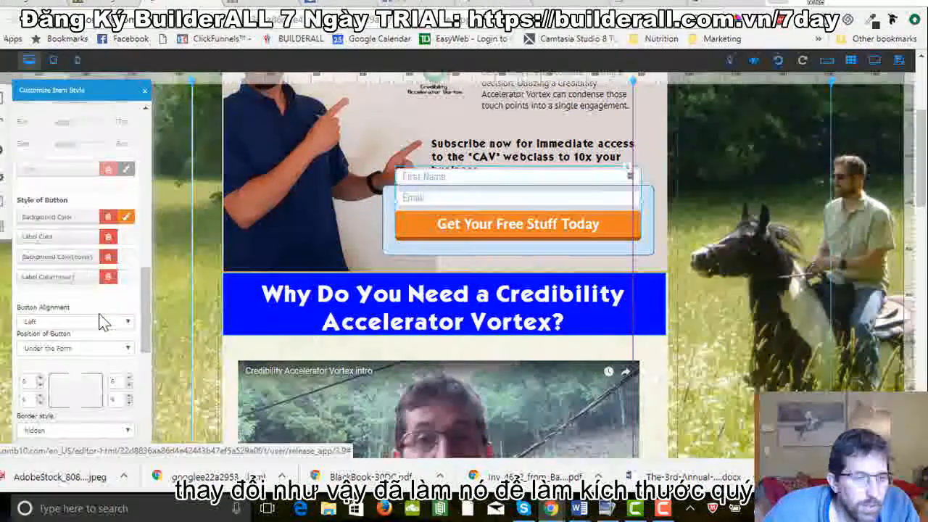
scroll(103, 321, down, 5)
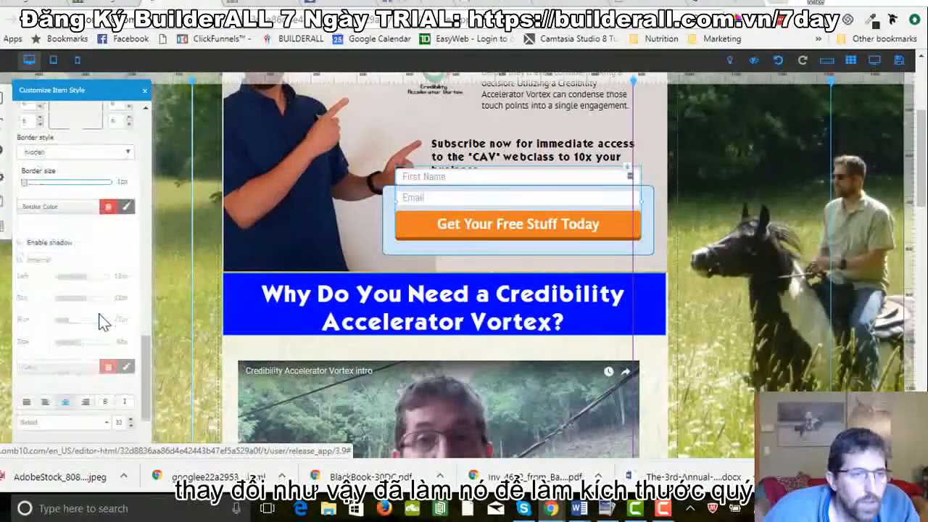
scroll(99, 313, down, 3)
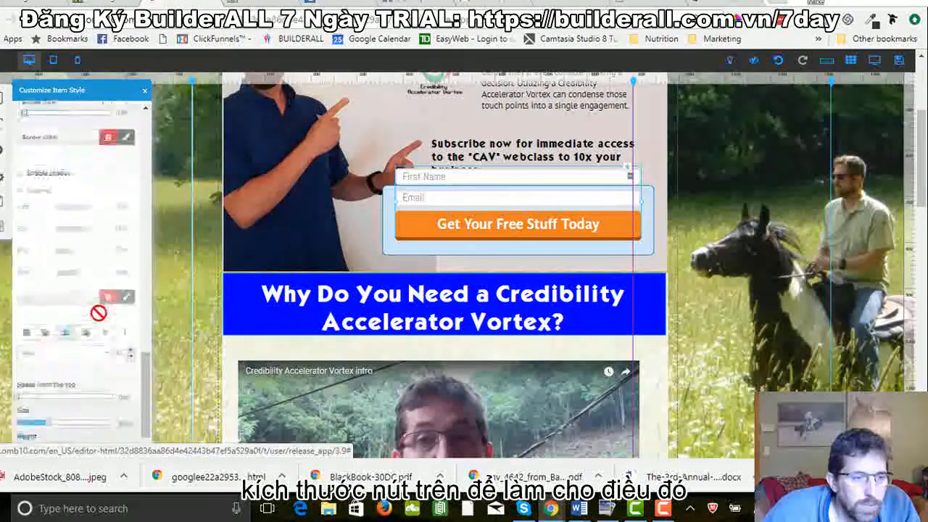
scroll(98, 313, down, 5)
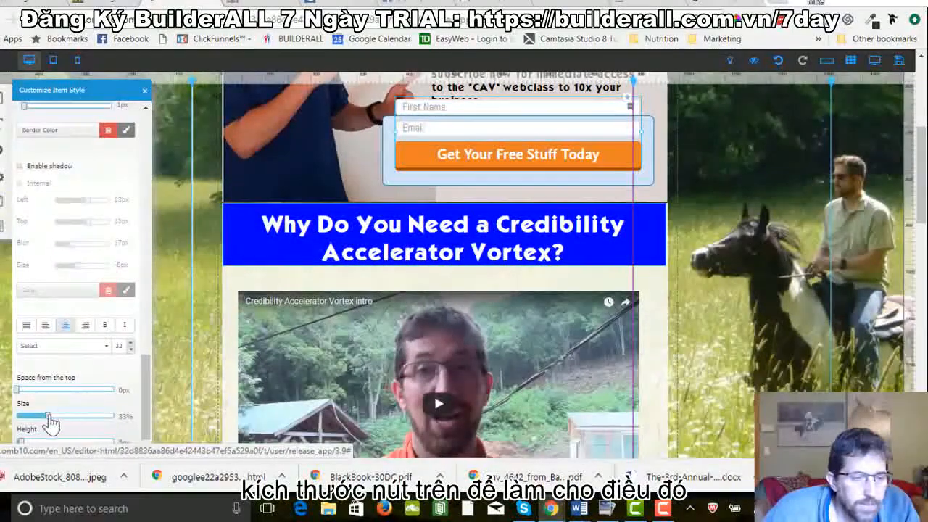
drag(51, 424, 126, 415)
scroll(84, 417, down, 1)
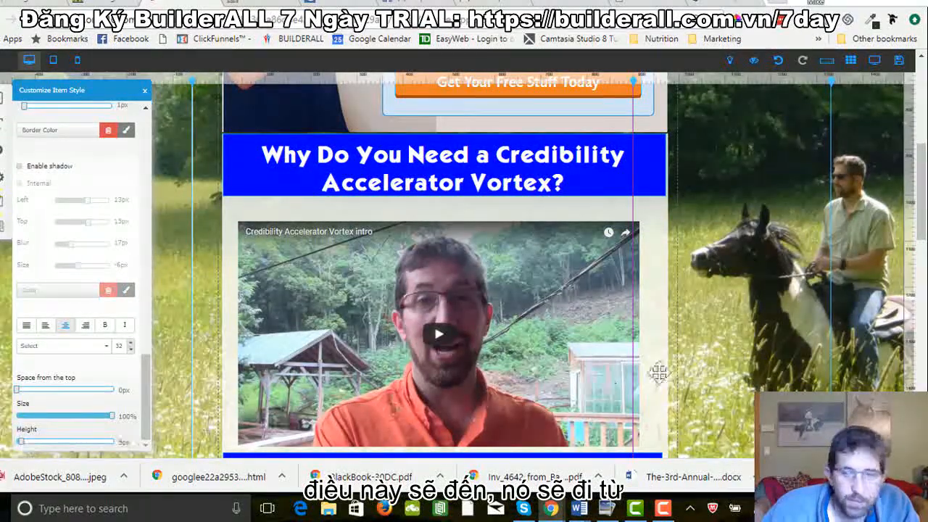
scroll(735, 358, up, 2)
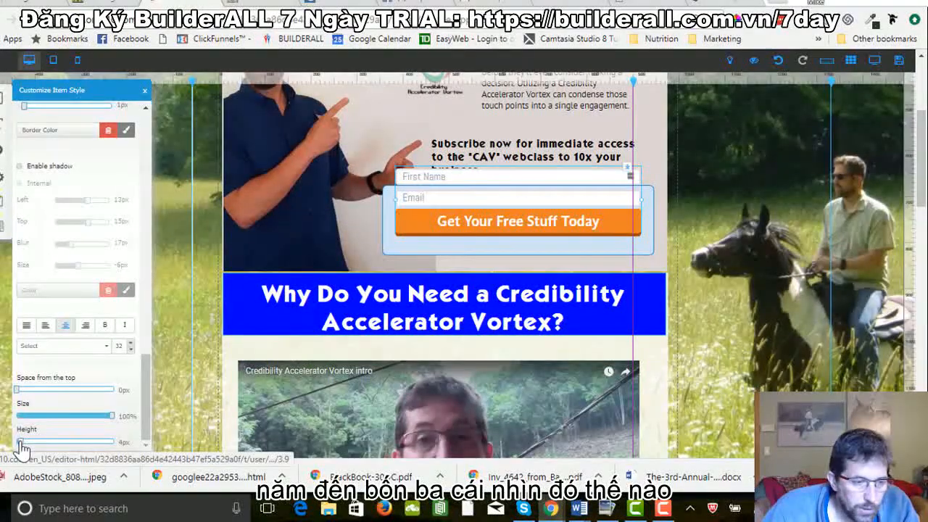
drag(22, 450, 20, 449)
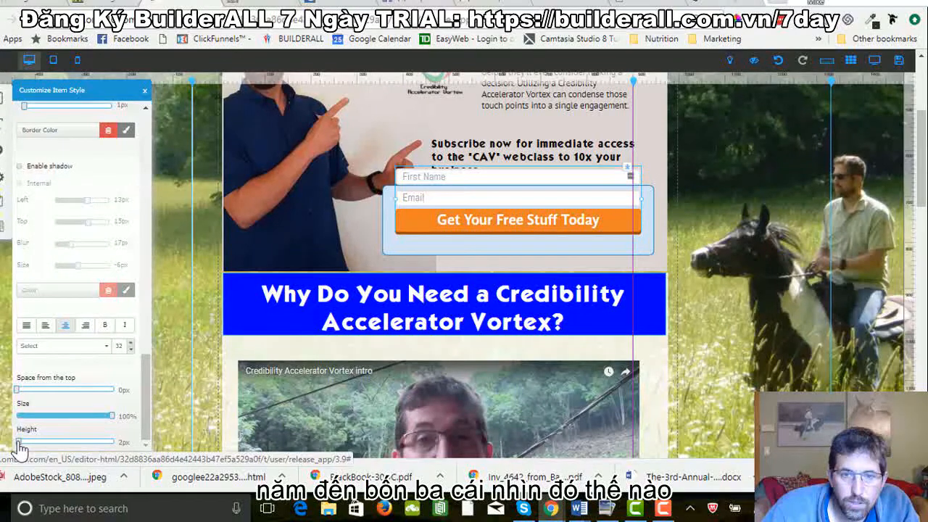
Lower the opt-in form into the light blue box and extend the box's bottom edge slightly so the form fits centred inside
drag(498, 211, 502, 224)
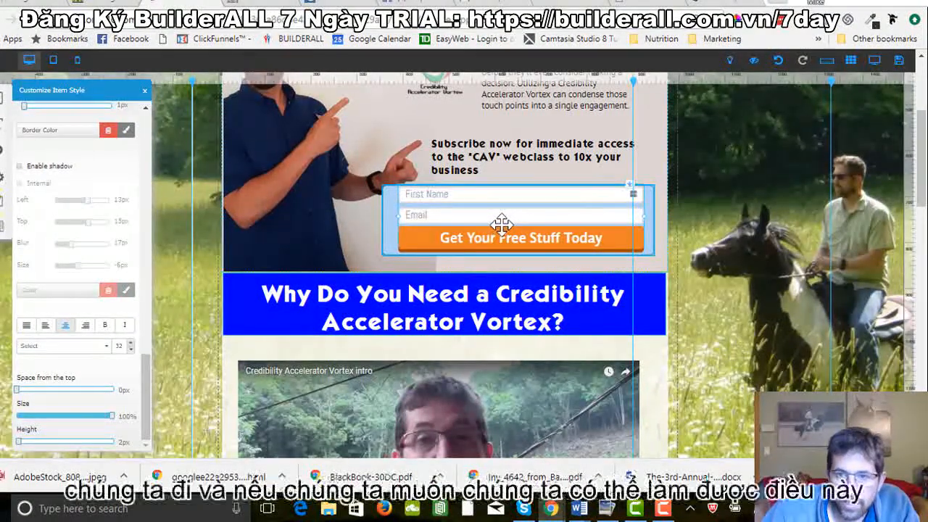
click(369, 233)
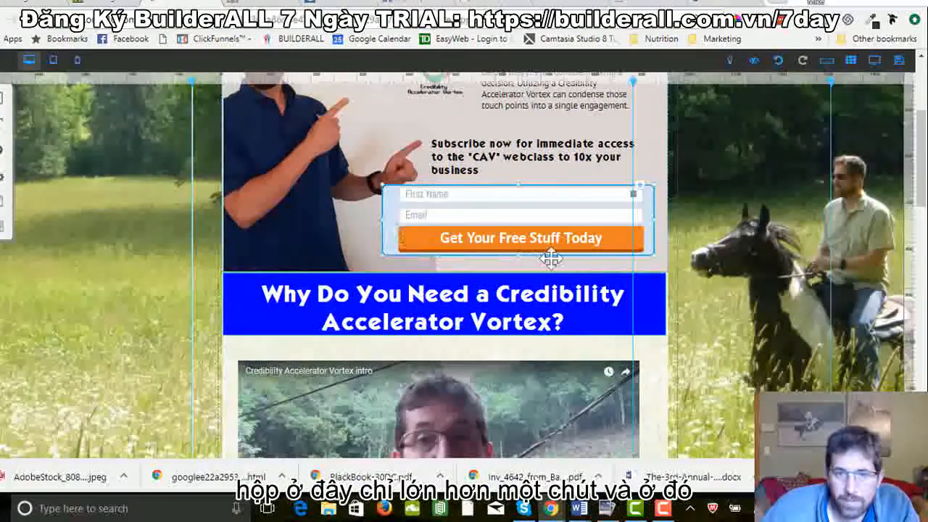
drag(518, 256, 521, 261)
drag(509, 215, 506, 219)
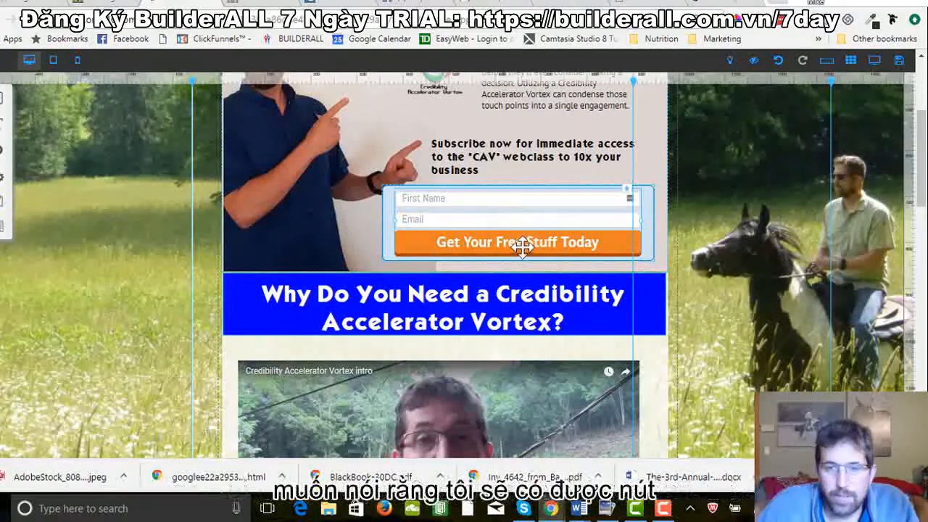
Change the opt-in form's button text to "Gain Instant Webclass Access Now"
click(522, 245)
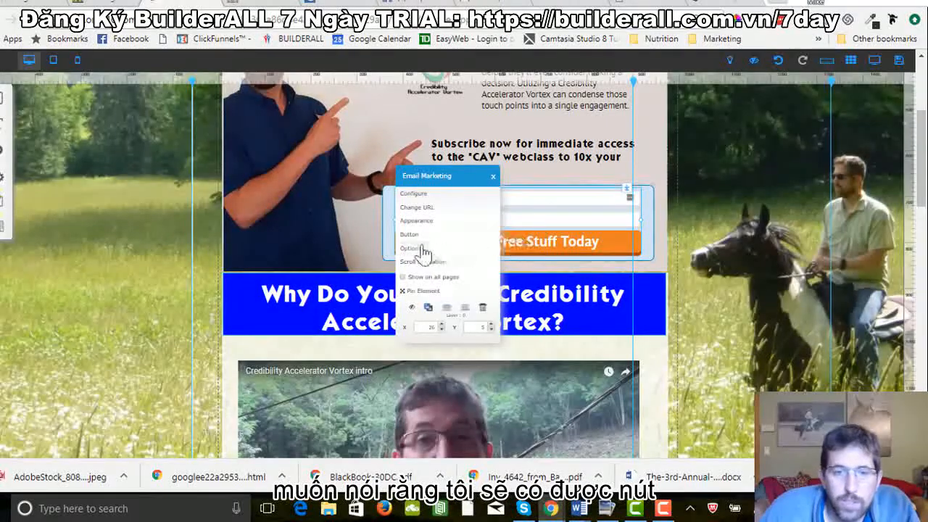
click(406, 239)
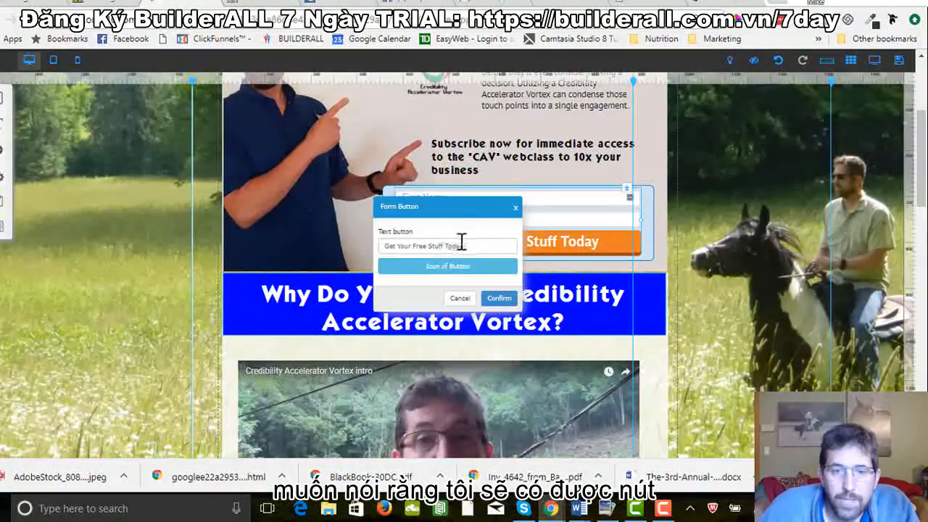
drag(460, 244, 329, 251)
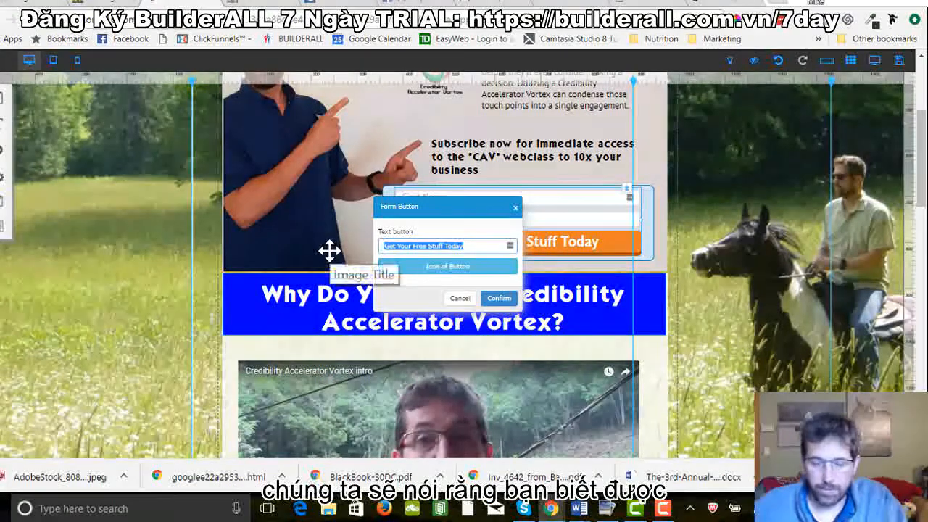
text(gif)
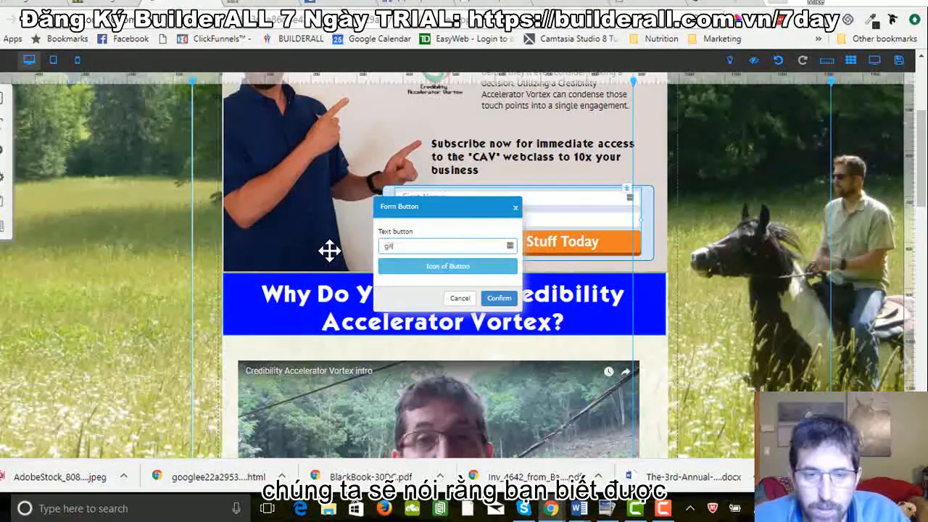
key(BackSpace)
text(Gain)
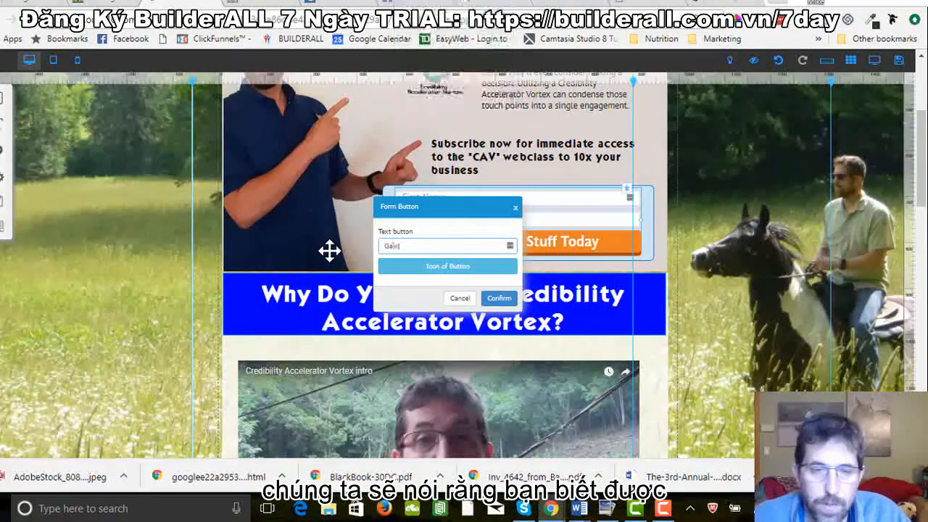
text( Instant Webclass Access N)
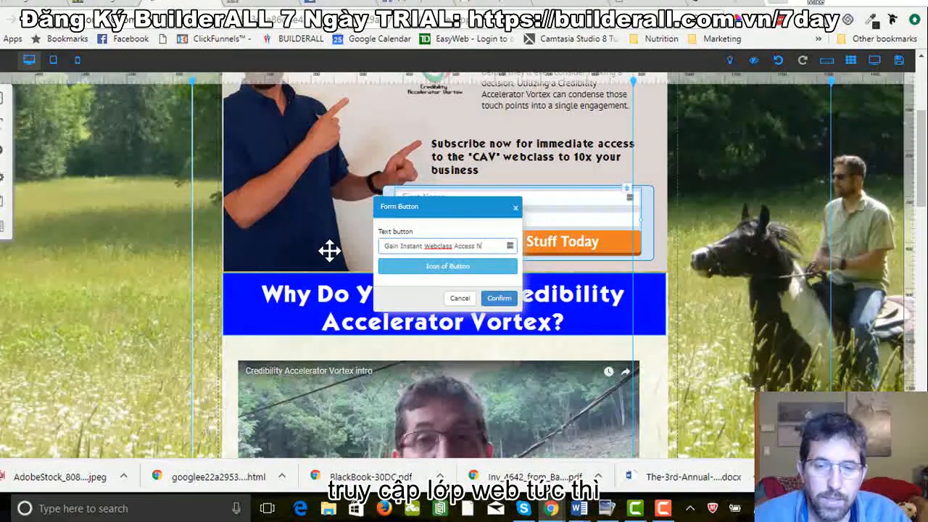
text(ow!)
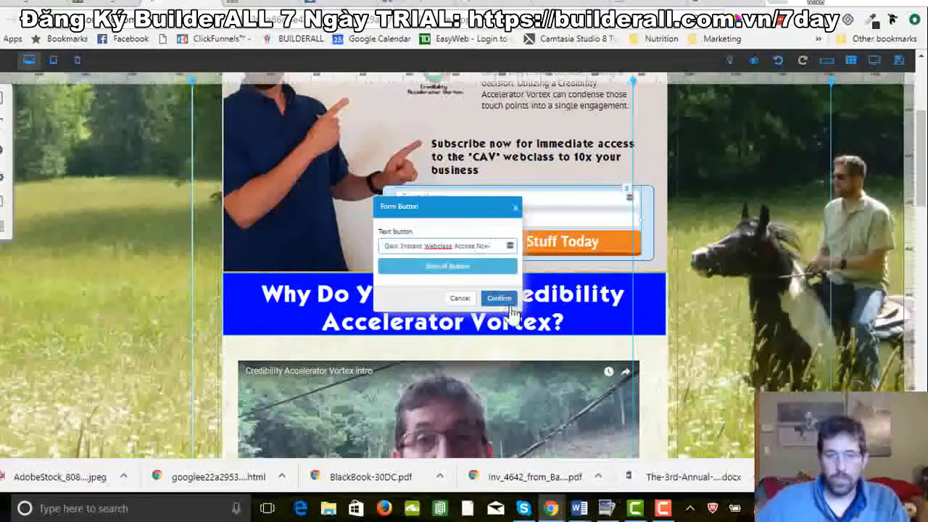
click(499, 298)
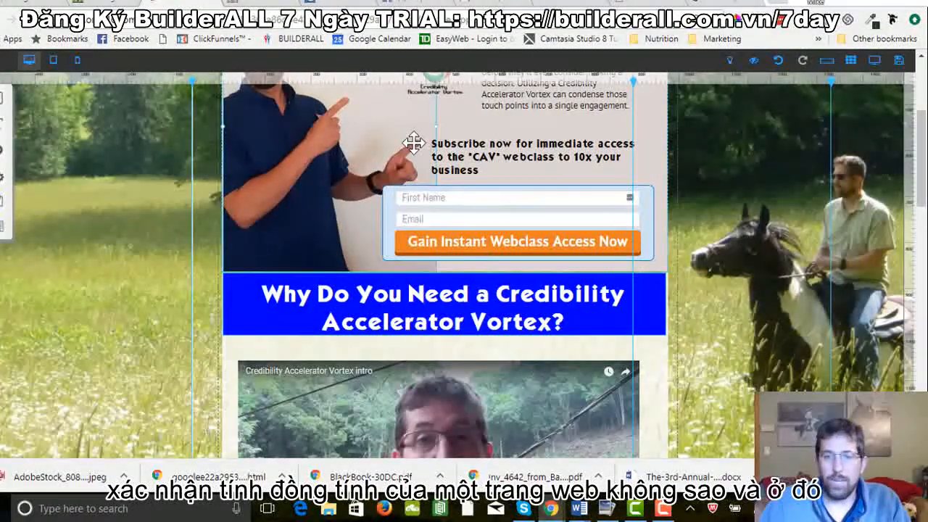
Duplicate the opt-in form that has the orange "Gain Instant Webclass Access Now" button
scroll(651, 219, down, 1)
scroll(651, 219, up, 1)
scroll(651, 219, down, 12)
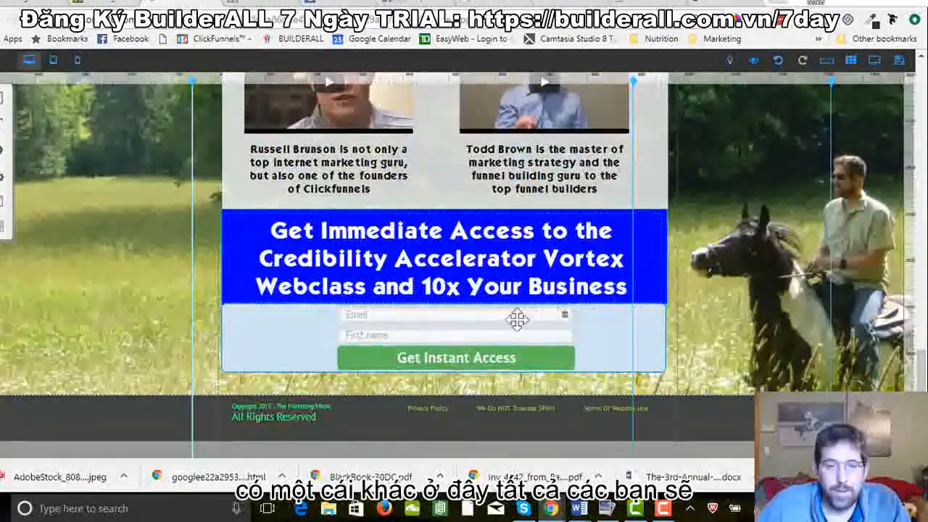
scroll(530, 320, up, 12)
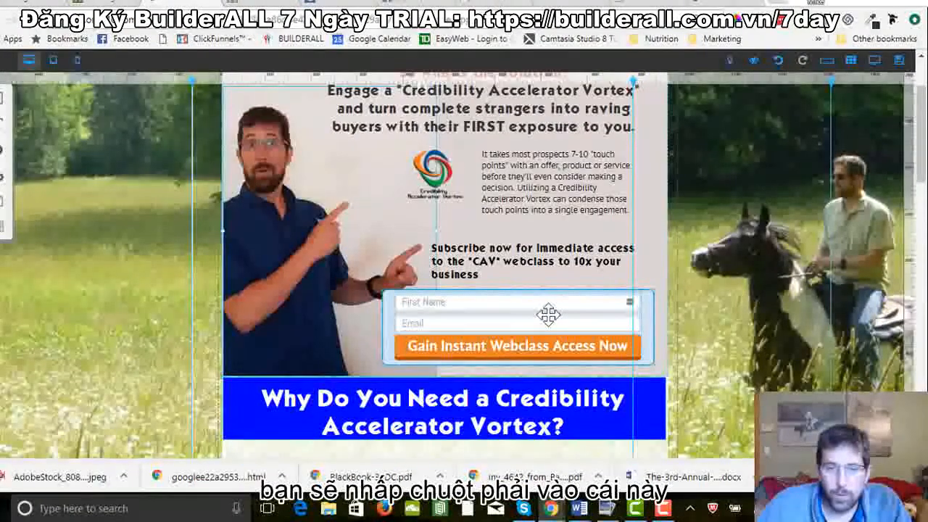
right_click(548, 314)
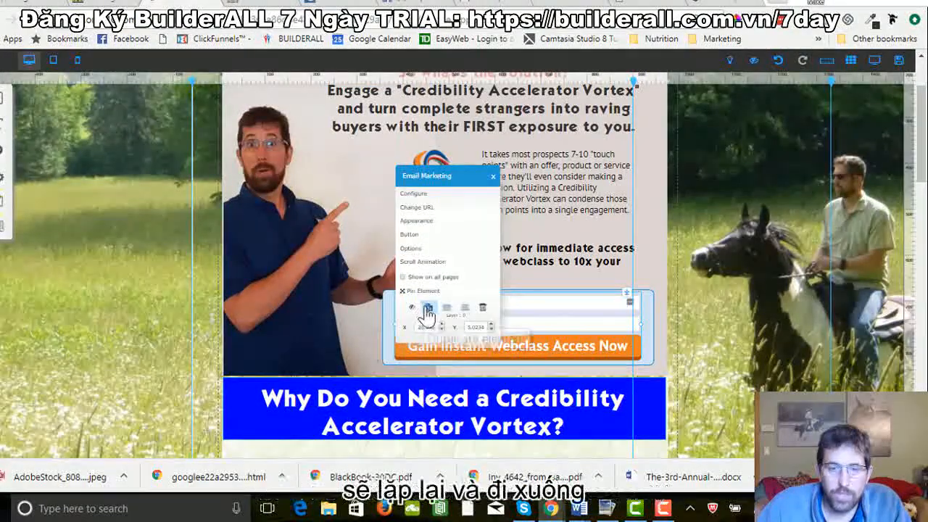
click(429, 308)
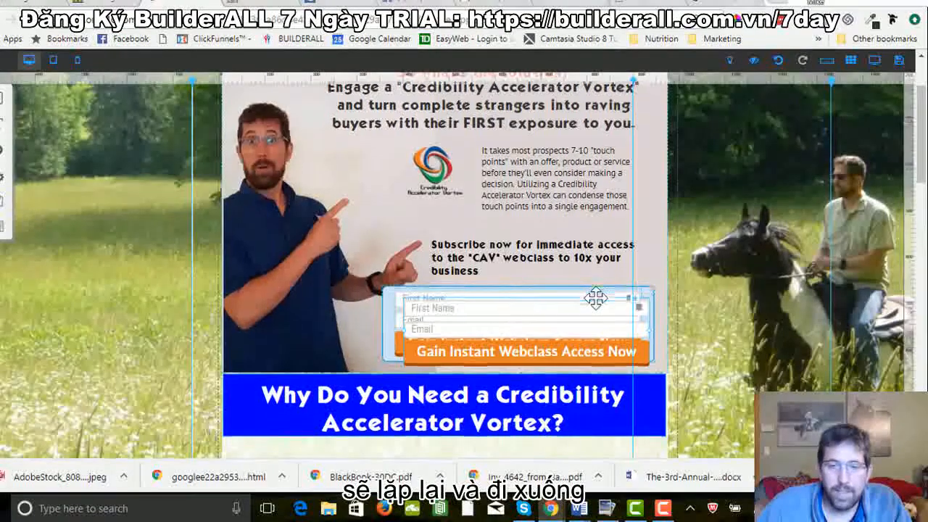
Replace the old "Get Instant Access" form in the light blue box above the page footer with the duplicated opt-in form
scroll(551, 149, down, 3)
drag(547, 124, 554, 333)
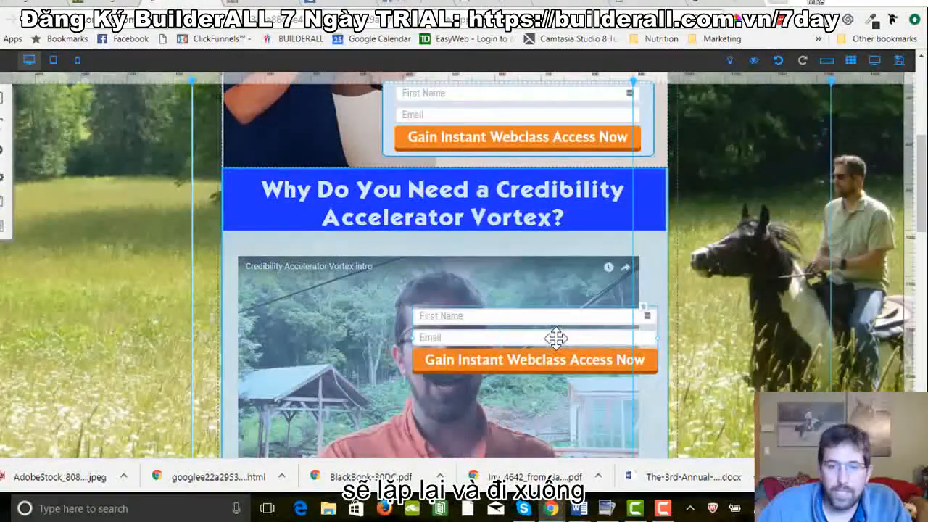
scroll(556, 337, down, 10)
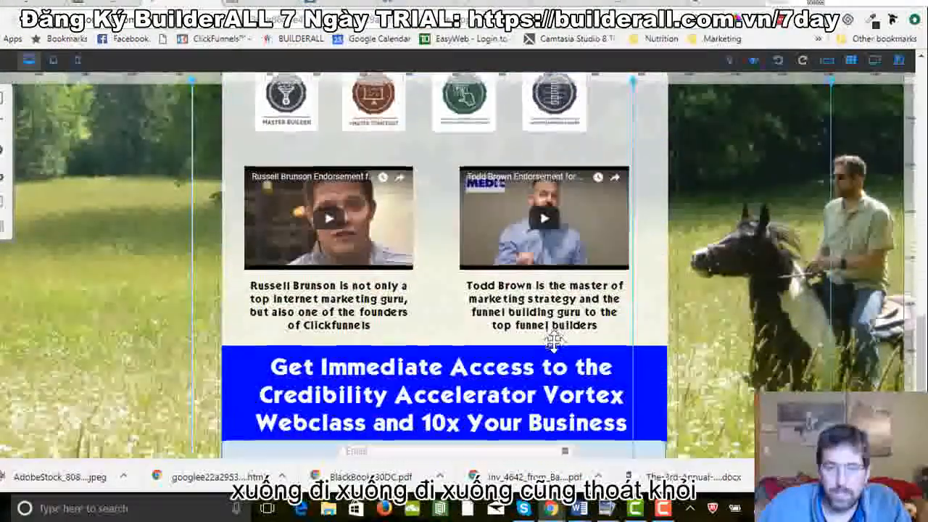
scroll(554, 340, down, 2)
drag(551, 341, 642, 290)
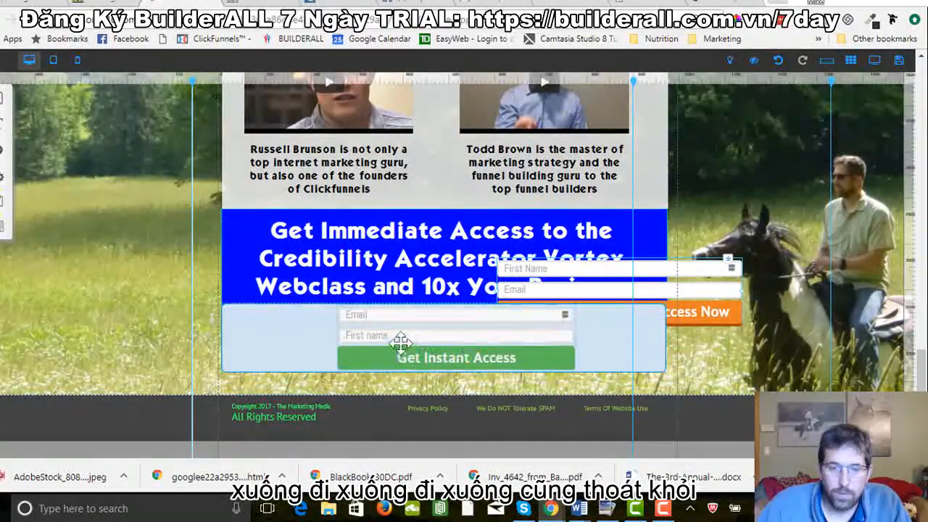
key(Delete)
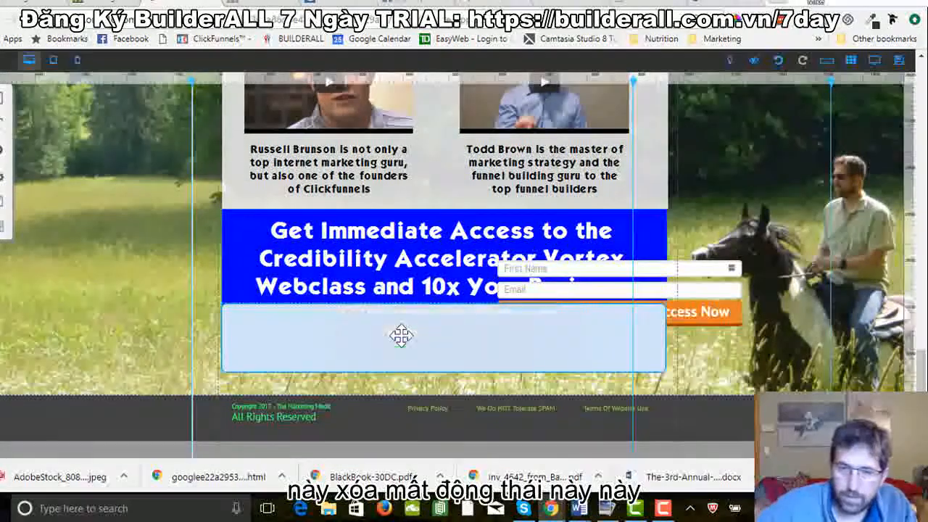
drag(703, 285, 514, 328)
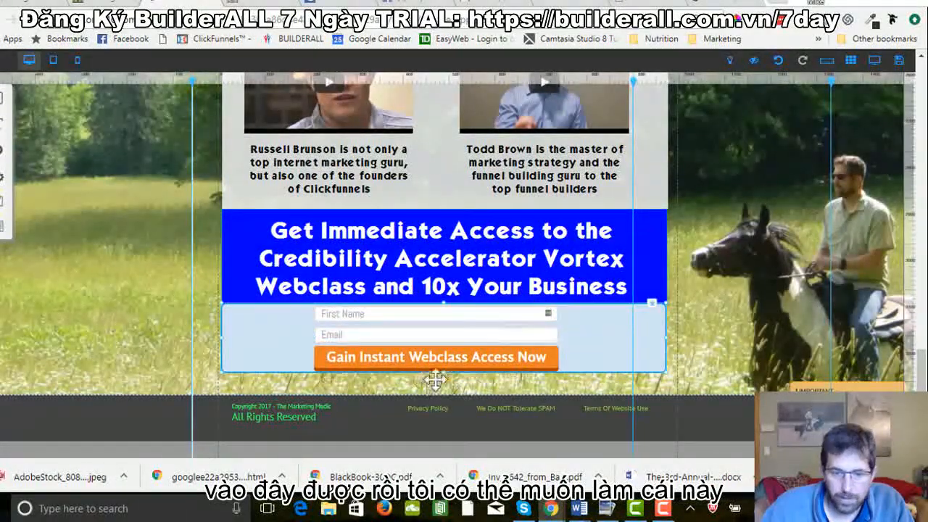
Make the light blue box above the footer slightly taller, then lower the duplicated form within it and widen it towards the right
drag(445, 382, 446, 385)
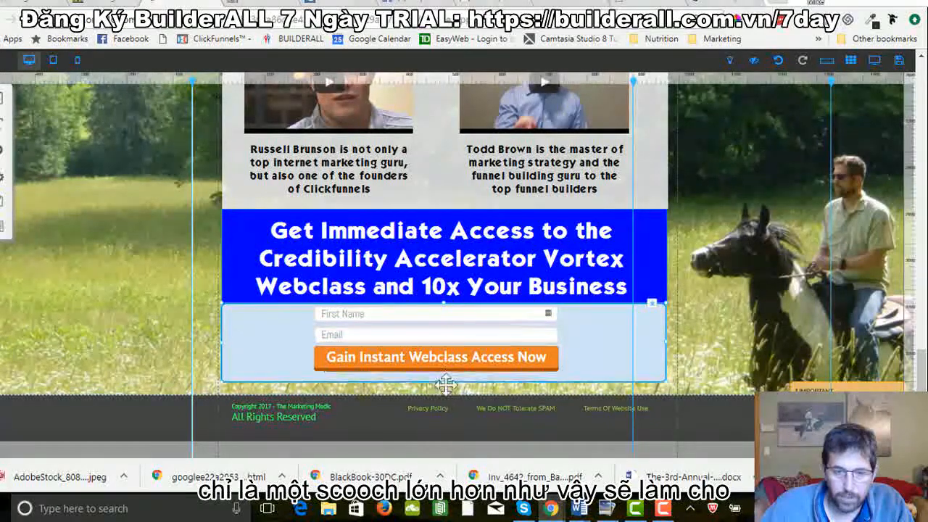
drag(453, 337, 453, 340)
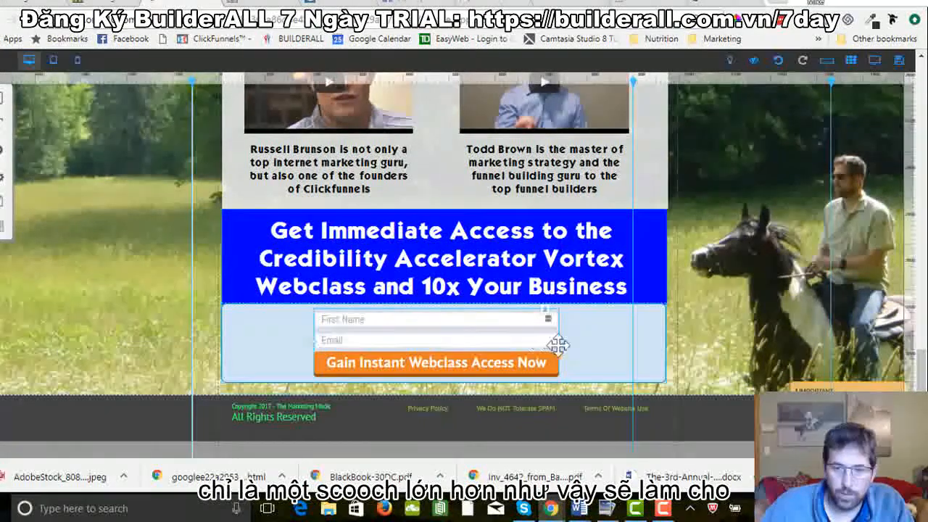
drag(559, 352, 592, 353)
click(630, 348)
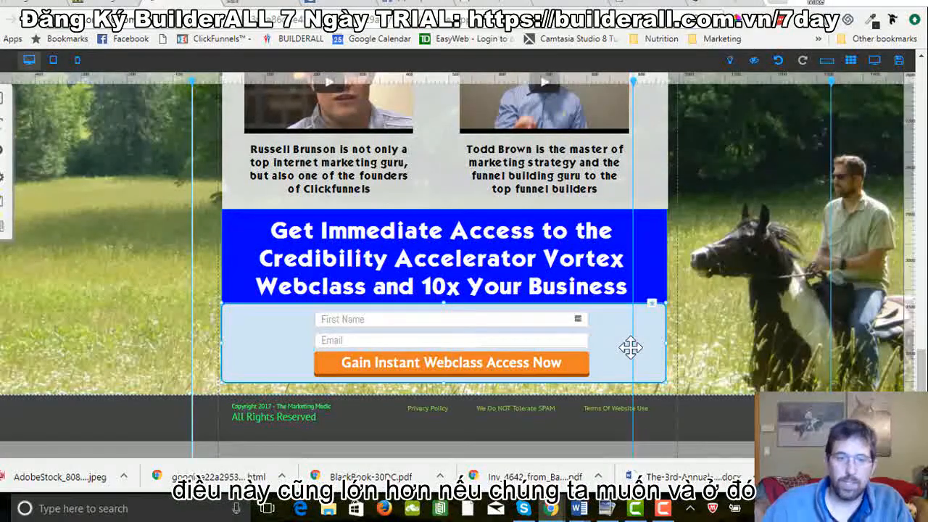
scroll(630, 347, up, 10)
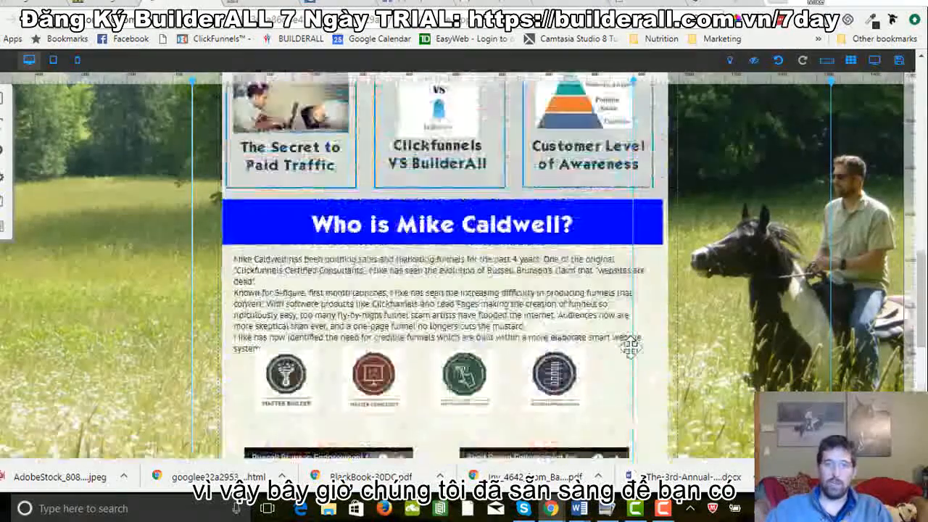
scroll(629, 347, up, 5)
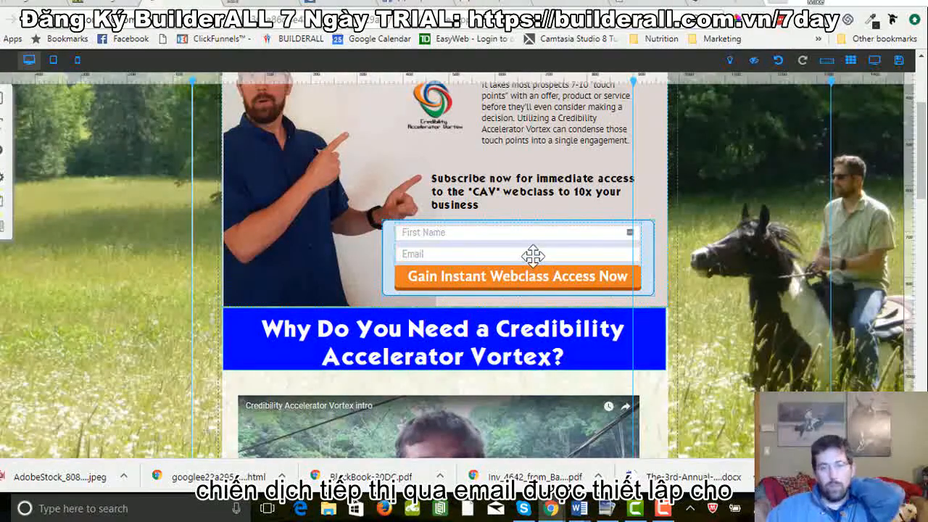
scroll(533, 255, up, 3)
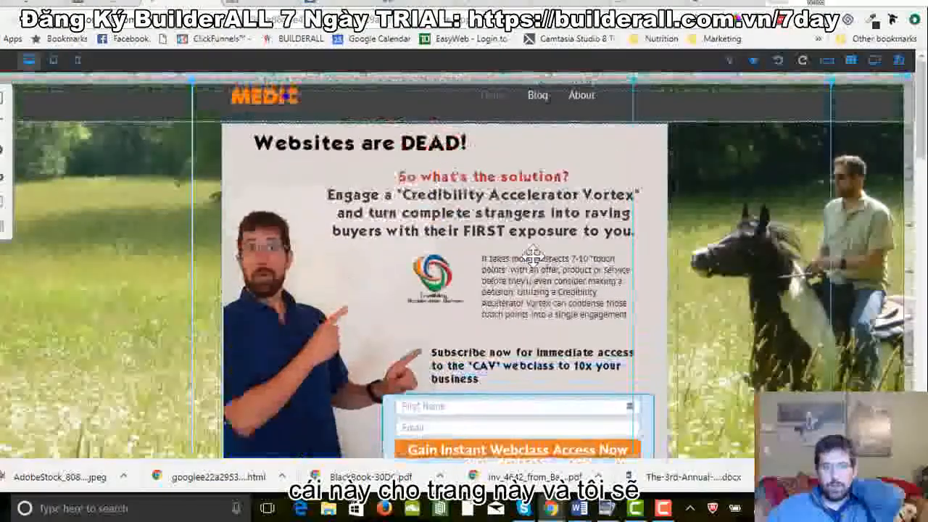
scroll(532, 255, down, 2)
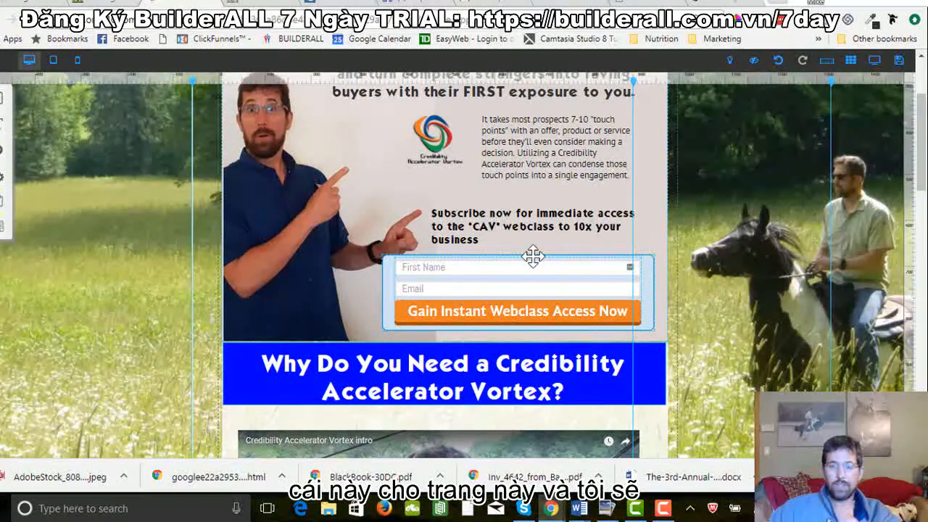
click(515, 294)
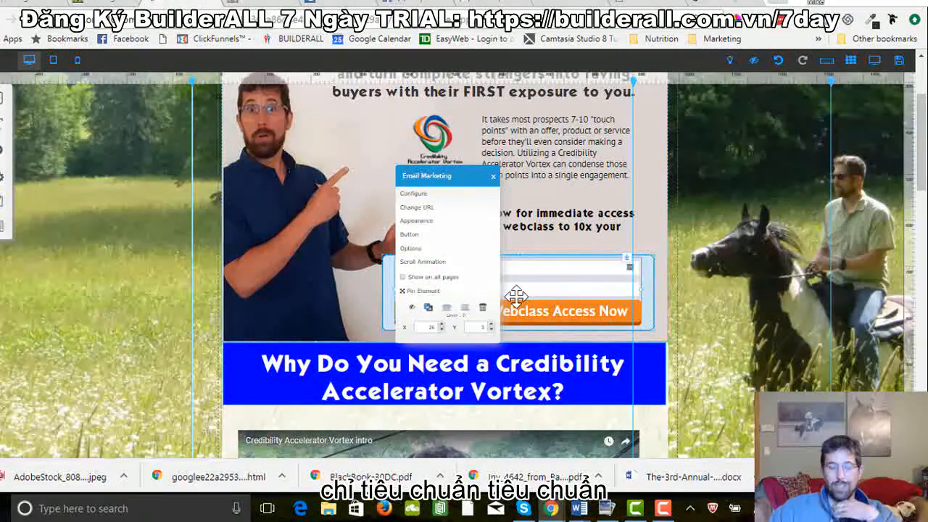
click(492, 178)
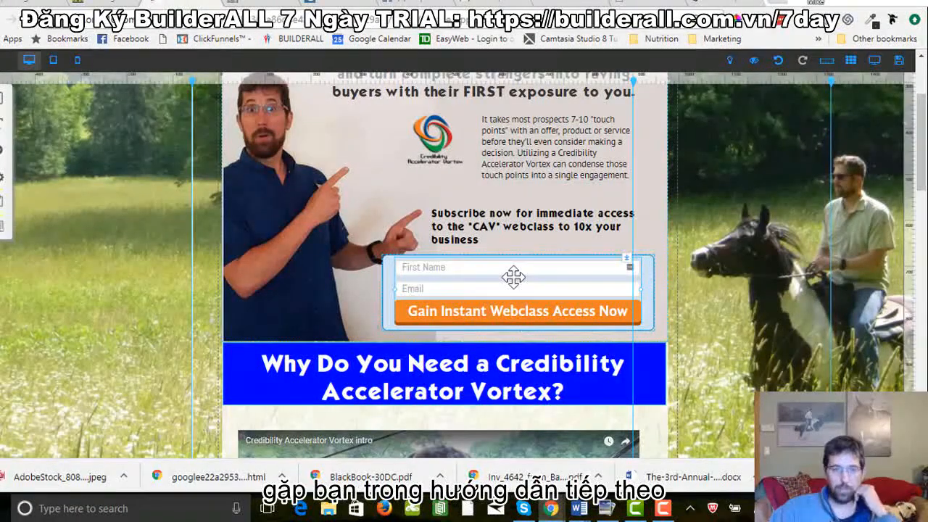